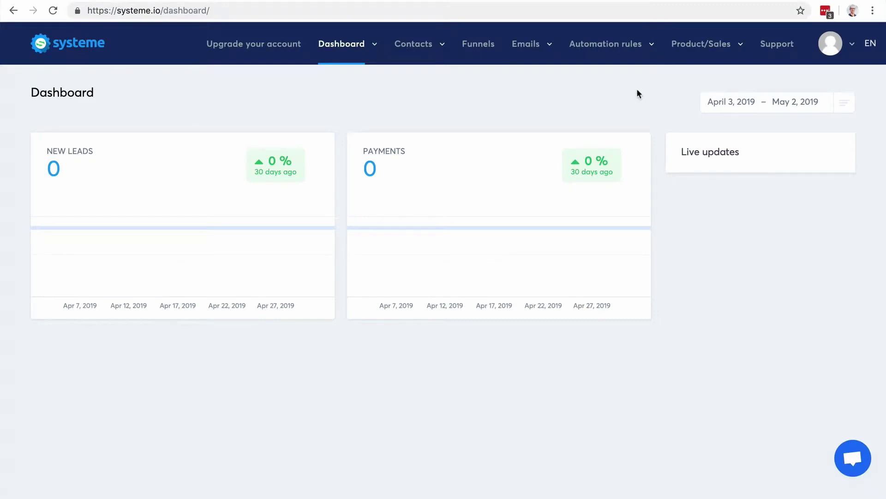
- Bring up the Automation rules menu in the dashboard's top navigation
{"action": "mouse_move", "coordinate": [620, 50]}
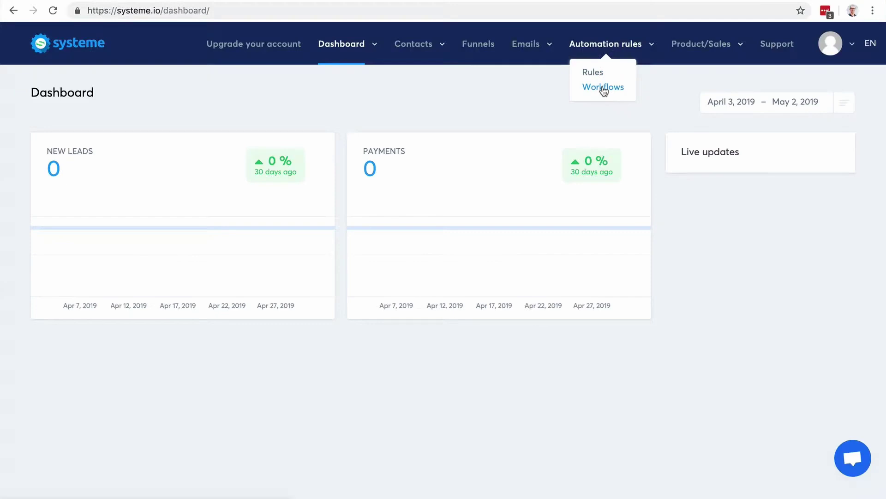
- Open the rules list and filter it to Tag added triggers with the Blog-leads tag
{"action": "left_click", "coordinate": [596, 72]}
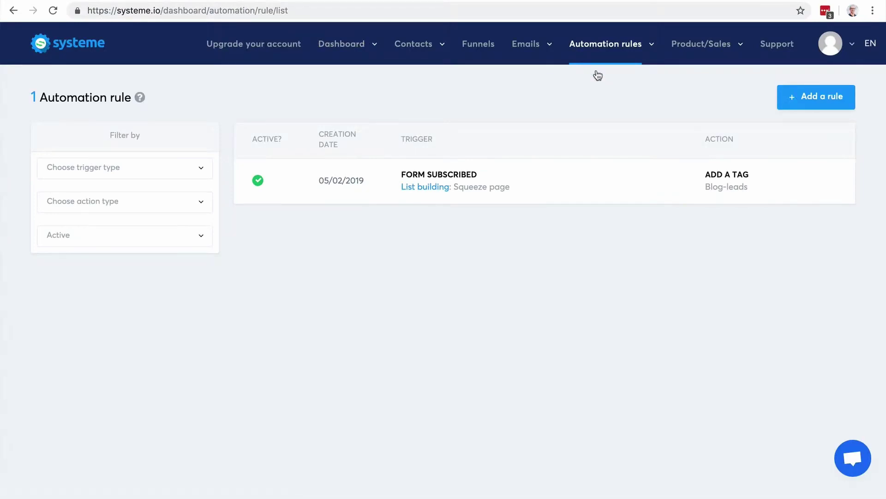
{"action": "left_click", "coordinate": [145, 170]}
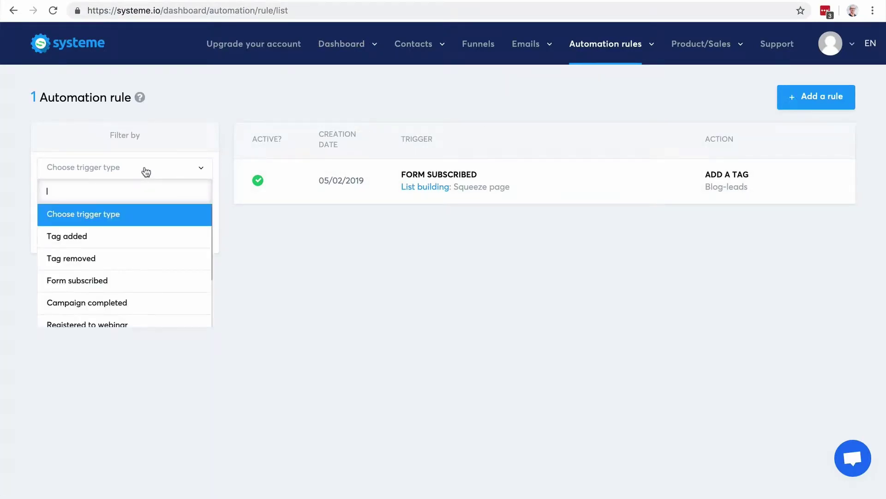
{"action": "left_click", "coordinate": [140, 235]}
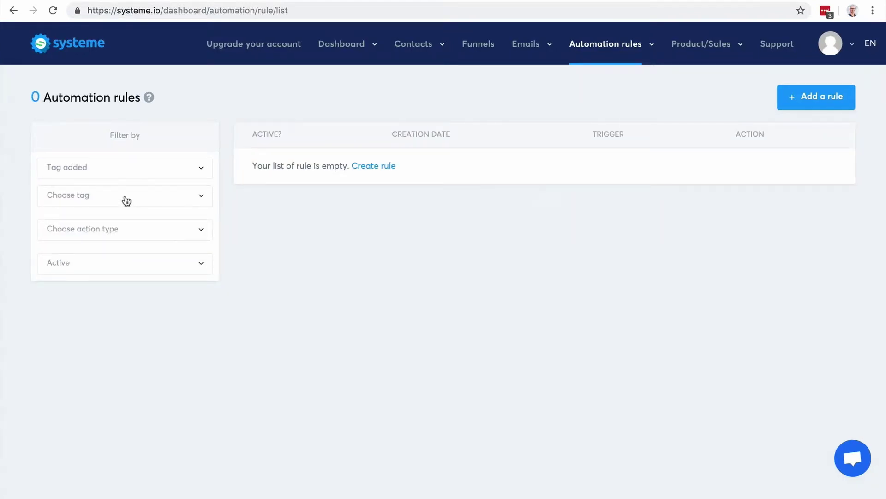
{"action": "left_click", "coordinate": [124, 200]}
{"action": "left_click", "coordinate": [106, 237]}
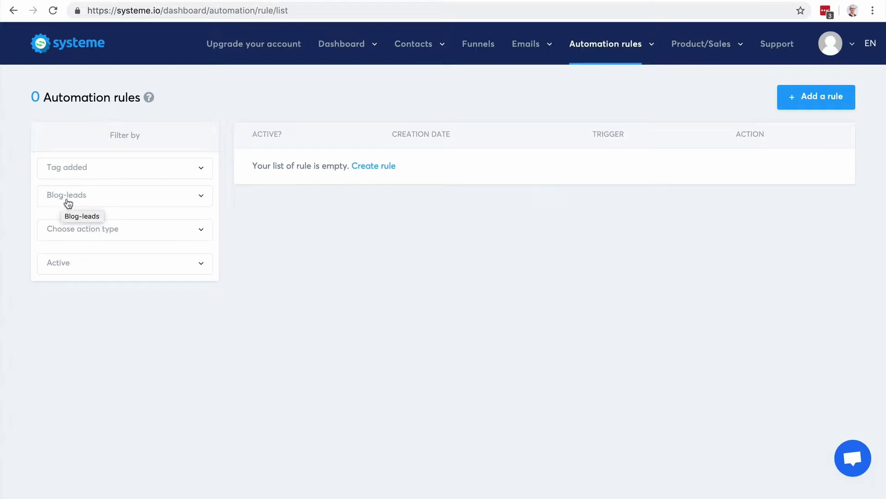
- Clear the trigger filter and instead filter to rules whose action adds the Blog-leads tag
{"action": "left_click", "coordinate": [104, 174]}
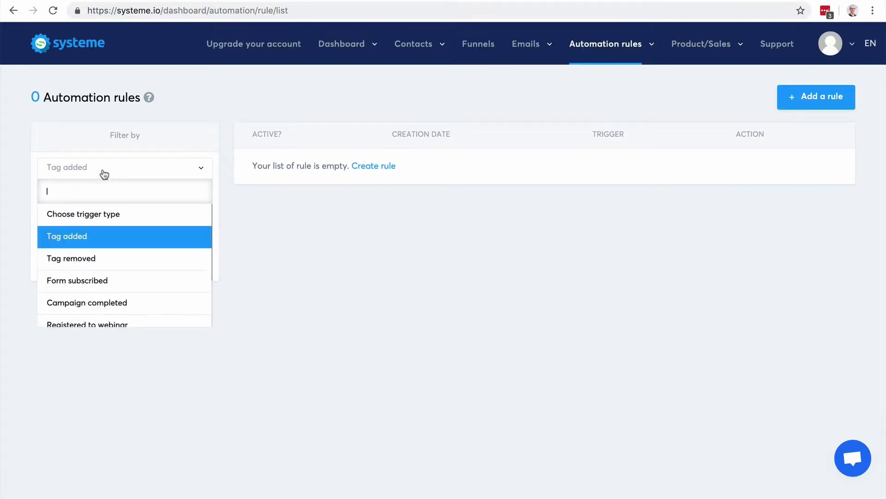
{"action": "left_click", "coordinate": [104, 212]}
{"action": "left_click", "coordinate": [107, 210]}
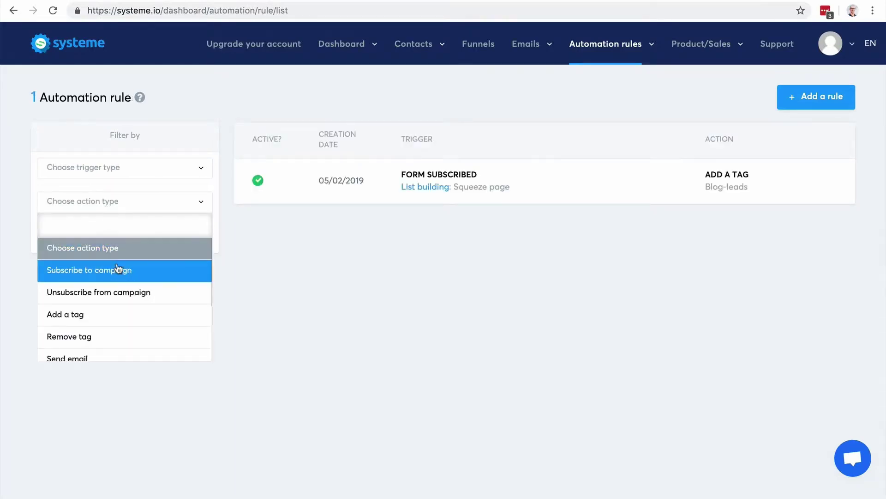
{"action": "left_click", "coordinate": [115, 318]}
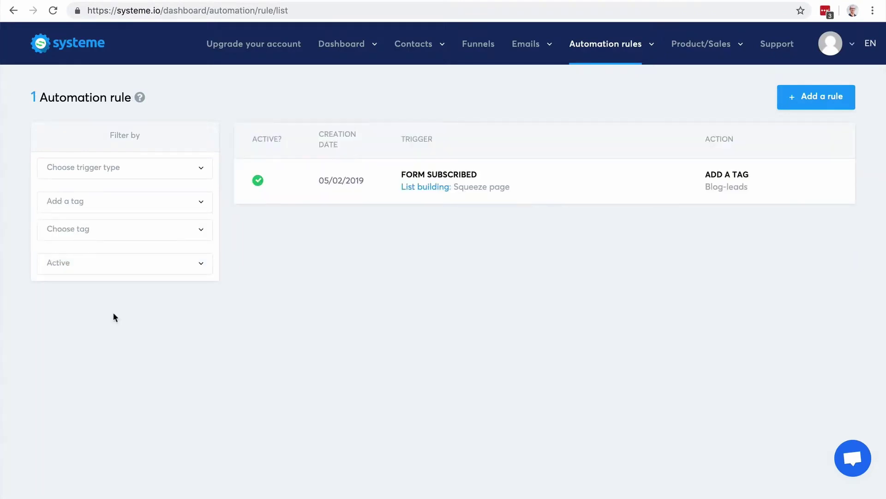
{"action": "left_click", "coordinate": [107, 274]}
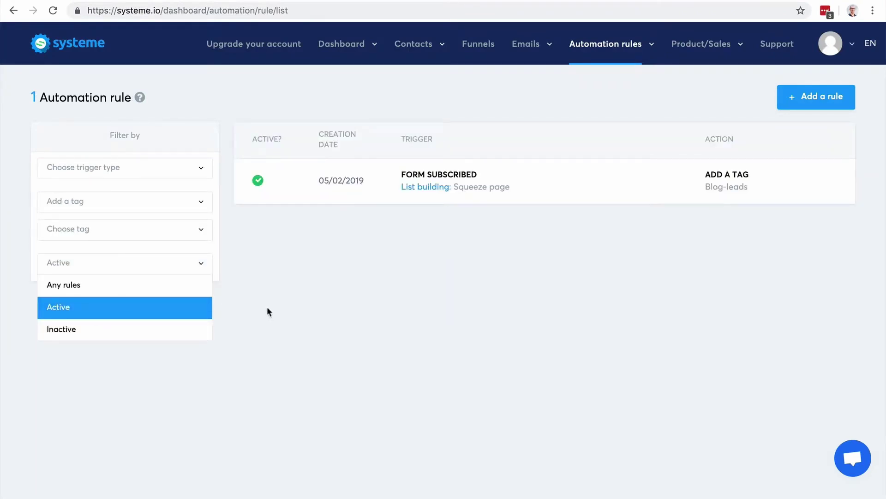
{"action": "left_click", "coordinate": [267, 306]}
{"action": "left_click", "coordinate": [125, 231]}
{"action": "left_click", "coordinate": [103, 272]}
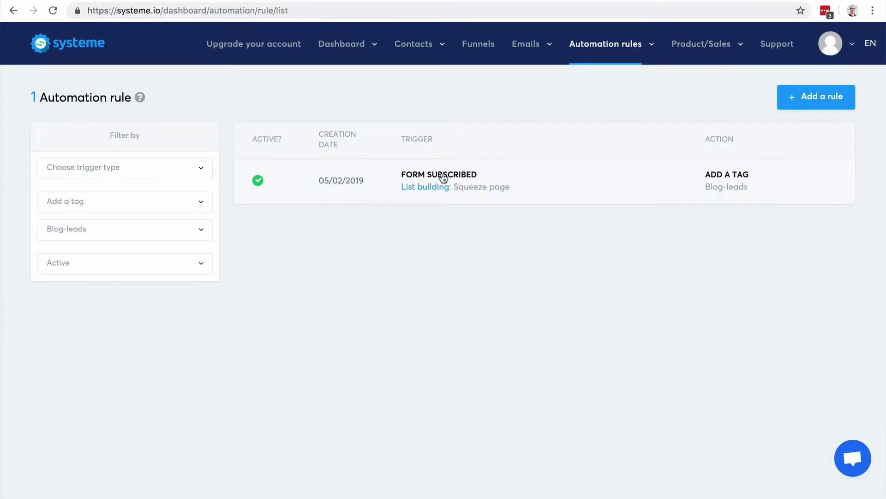
- Clear the action type filter so all rules show again
{"action": "left_click", "coordinate": [180, 169]}
{"action": "left_click", "coordinate": [180, 169]}
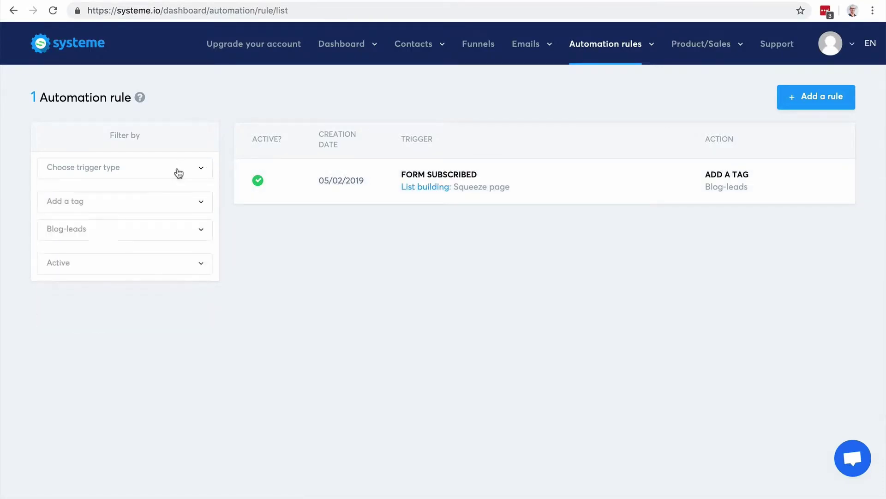
{"action": "left_click", "coordinate": [149, 211]}
{"action": "left_click", "coordinate": [123, 254]}
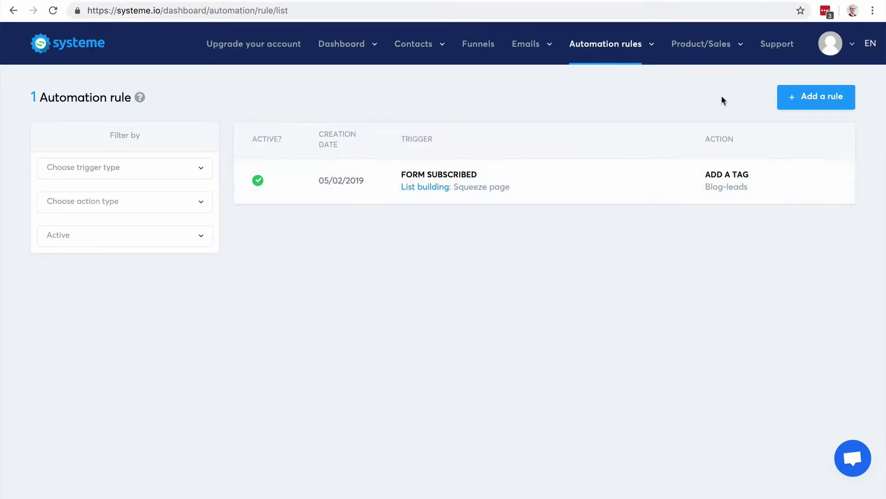
- Add a new rule and browse the list of available trigger types
{"action": "left_click", "coordinate": [810, 104]}
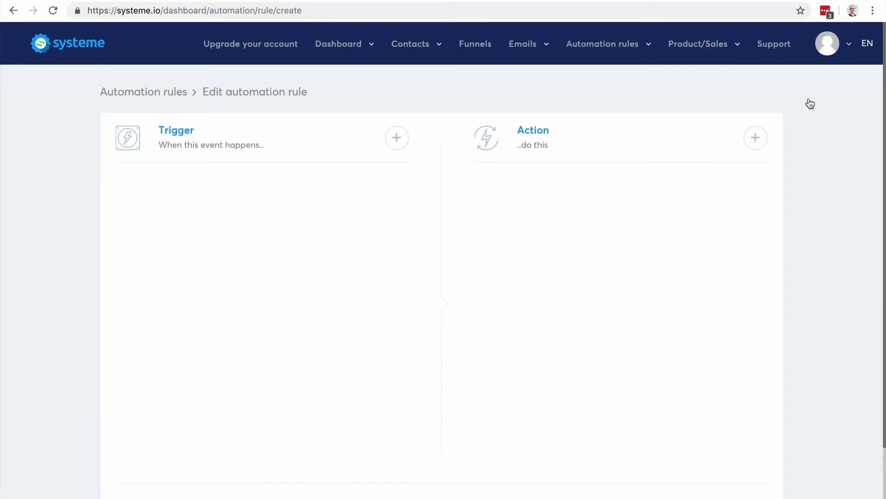
{"action": "left_click", "coordinate": [397, 137]}
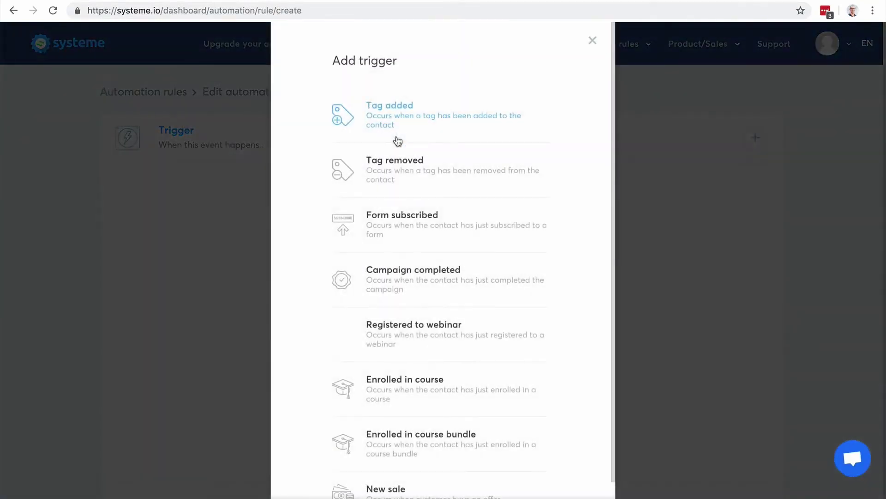
{"action": "scroll", "coordinate": [411, 180], "scroll_direction": "down", "scroll_amount": 1}
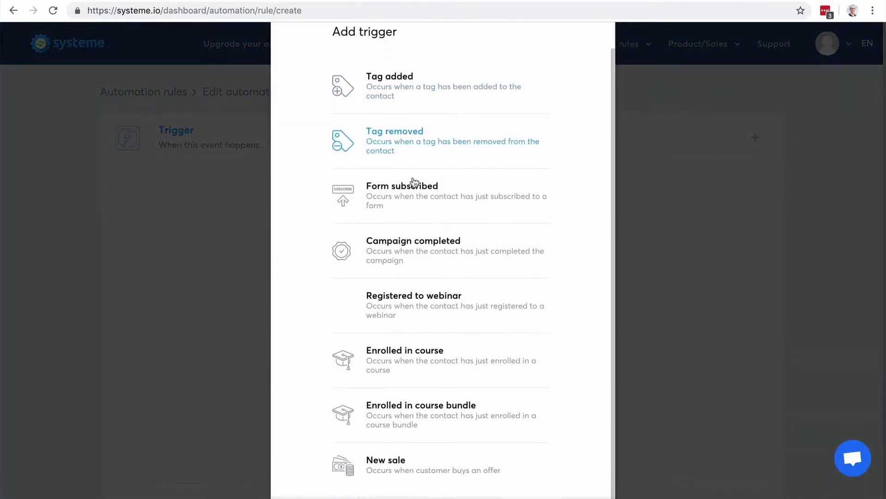
{"action": "scroll", "coordinate": [413, 181], "scroll_direction": "up", "scroll_amount": 1}
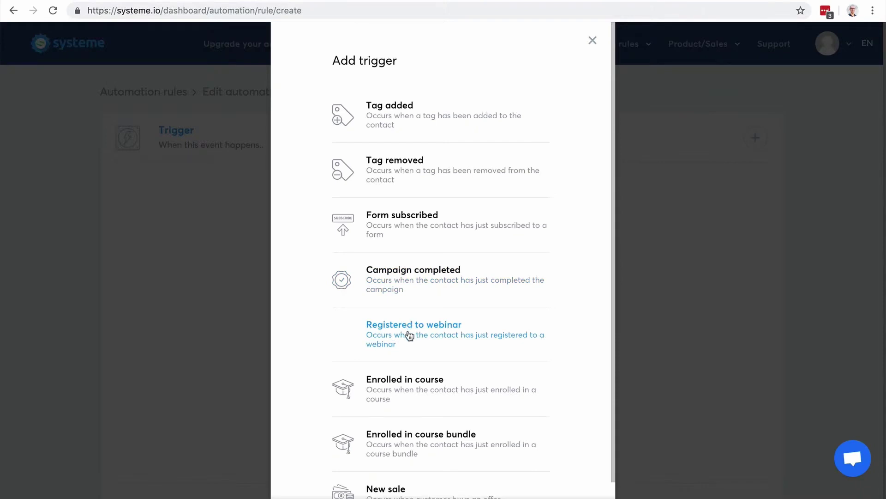
{"action": "scroll", "coordinate": [407, 334], "scroll_direction": "down", "scroll_amount": 1}
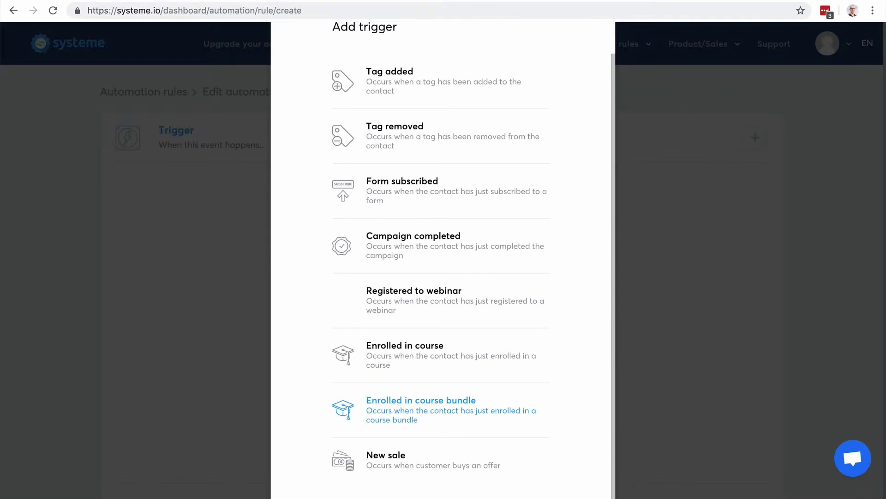
- Set the trigger to New sale on the Sales funnel: Order Form step, then list the actions
{"action": "left_click", "coordinate": [397, 456]}
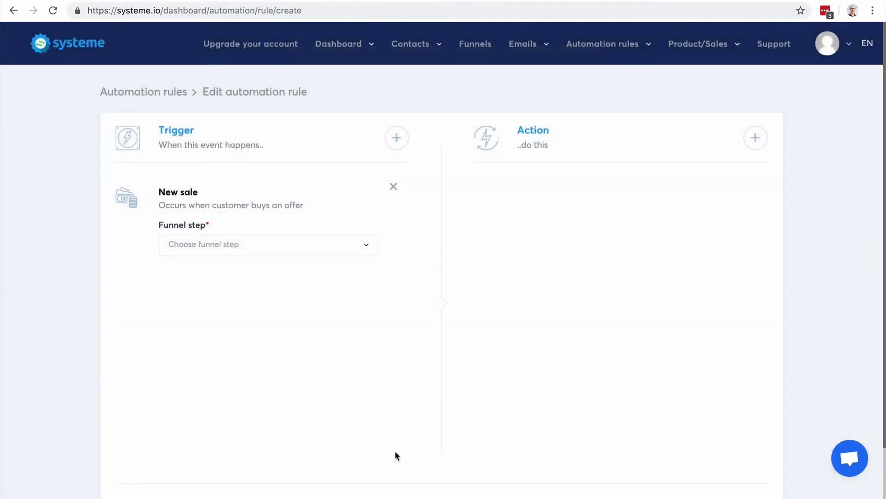
{"action": "left_click", "coordinate": [271, 246]}
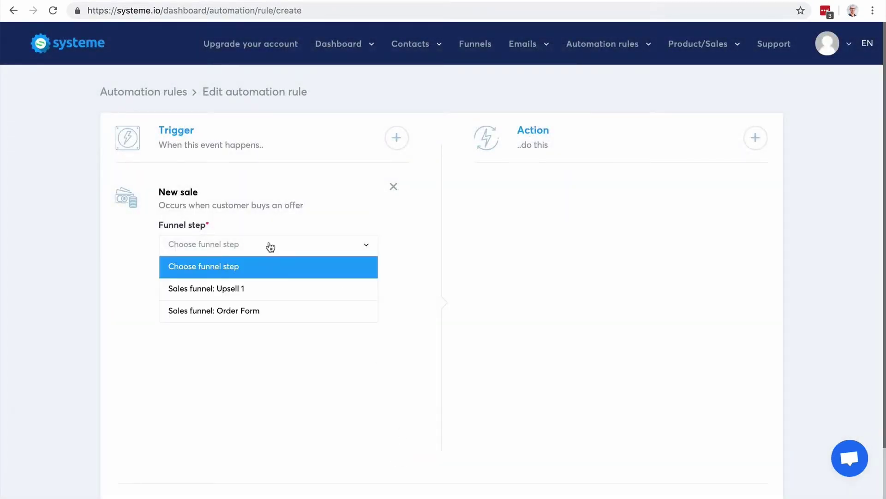
{"action": "left_click", "coordinate": [248, 311]}
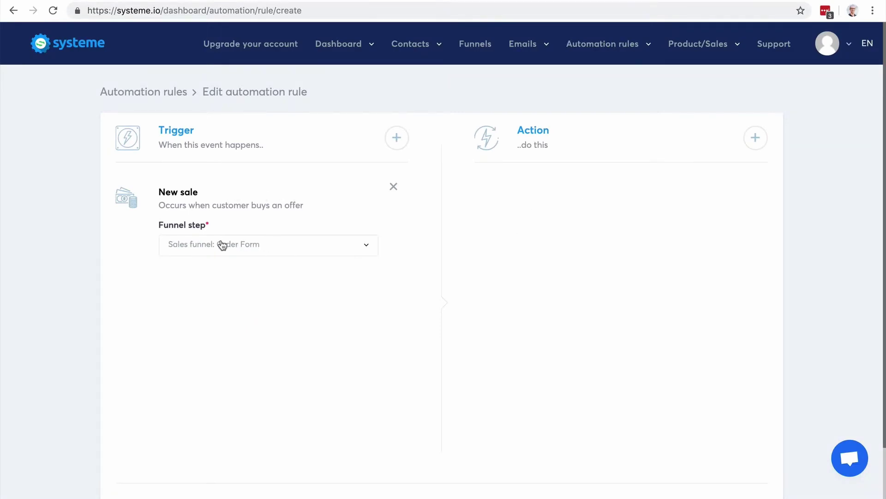
{"action": "left_click", "coordinate": [755, 138]}
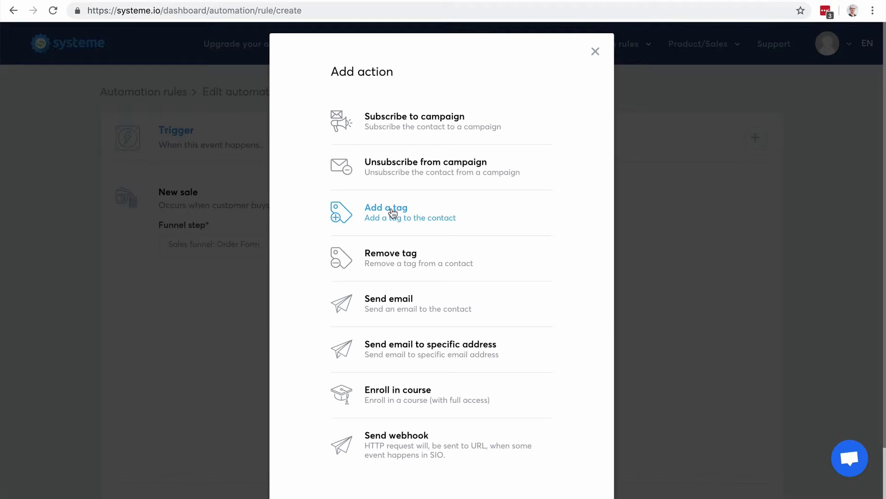
- Add a Subscribe to campaign action for '5 day coaching course' and save the rule
{"action": "left_click", "coordinate": [409, 128]}
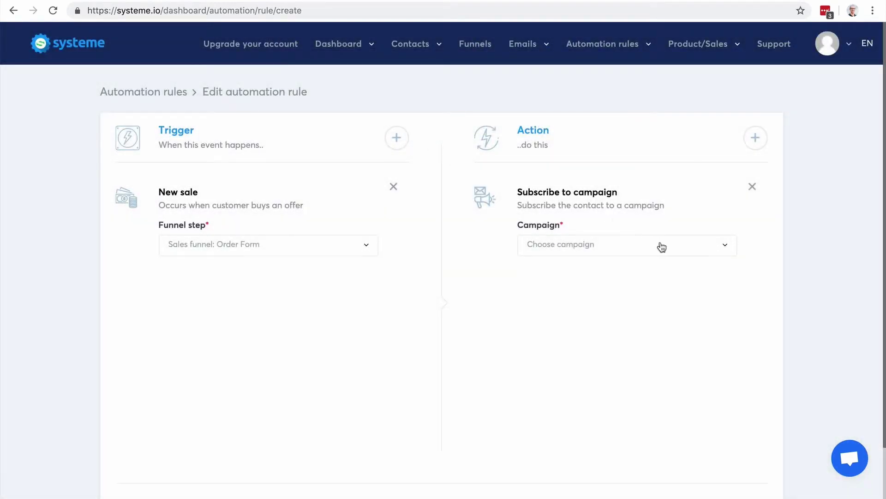
{"action": "left_click", "coordinate": [662, 247]}
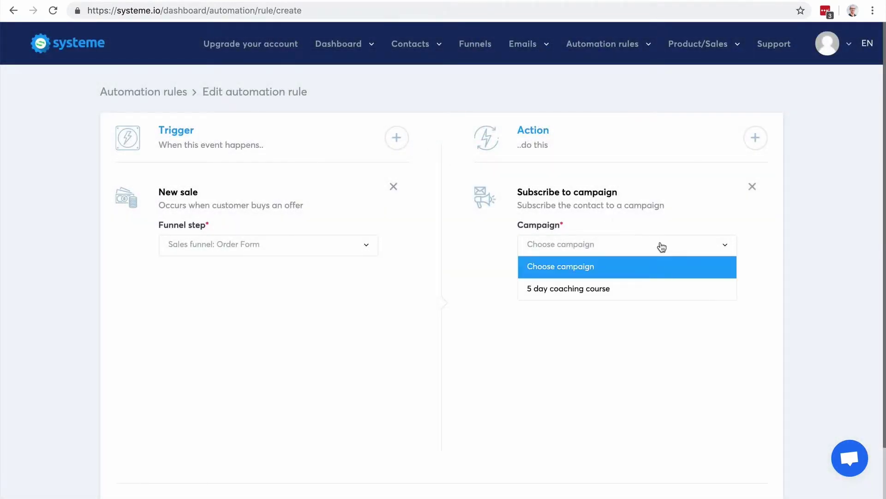
{"action": "left_click", "coordinate": [650, 284]}
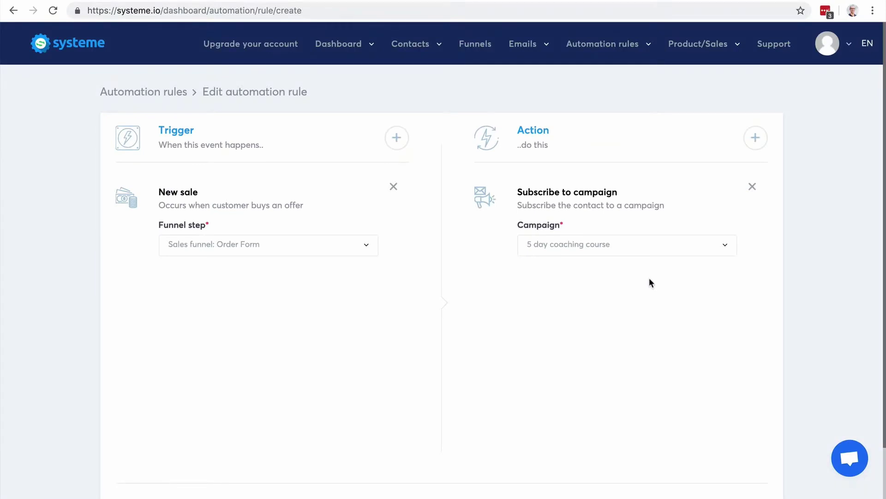
{"action": "scroll", "coordinate": [650, 279], "scroll_direction": "down", "scroll_amount": 2}
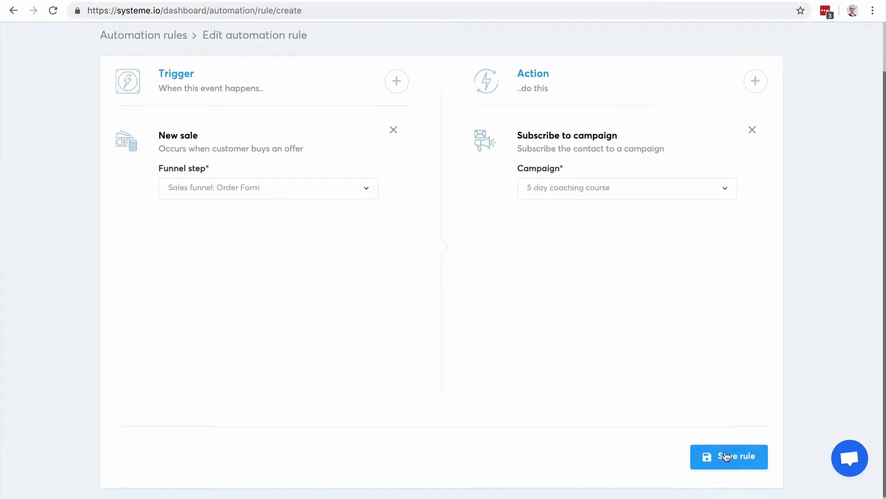
{"action": "left_click", "coordinate": [726, 456]}
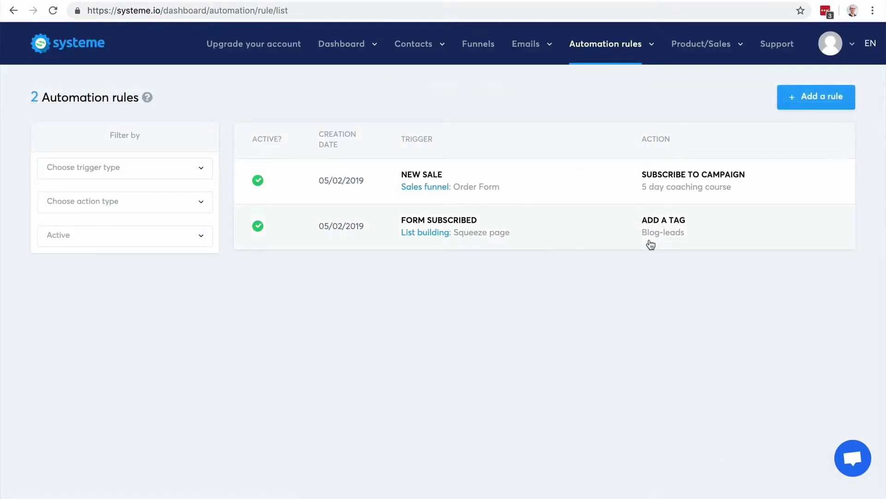
- Reopen the New sale rule, then add and remove an unfinished Send email action
{"action": "left_click", "coordinate": [655, 192]}
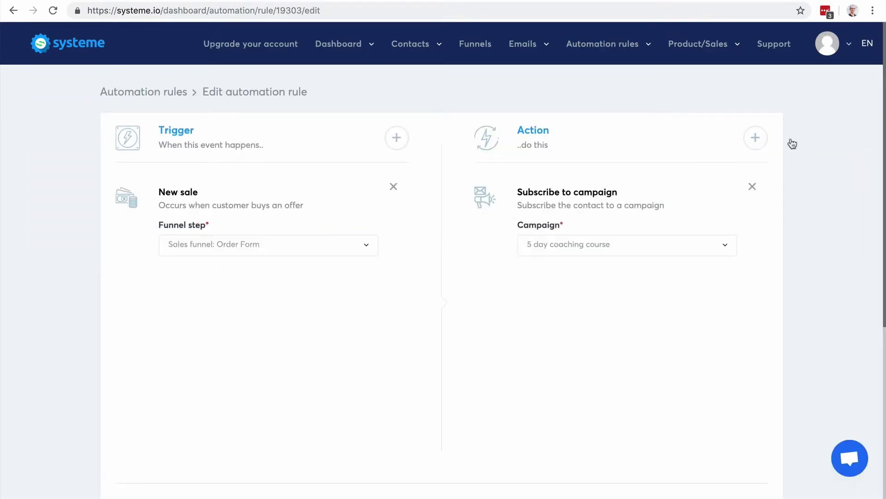
{"action": "left_click", "coordinate": [755, 138]}
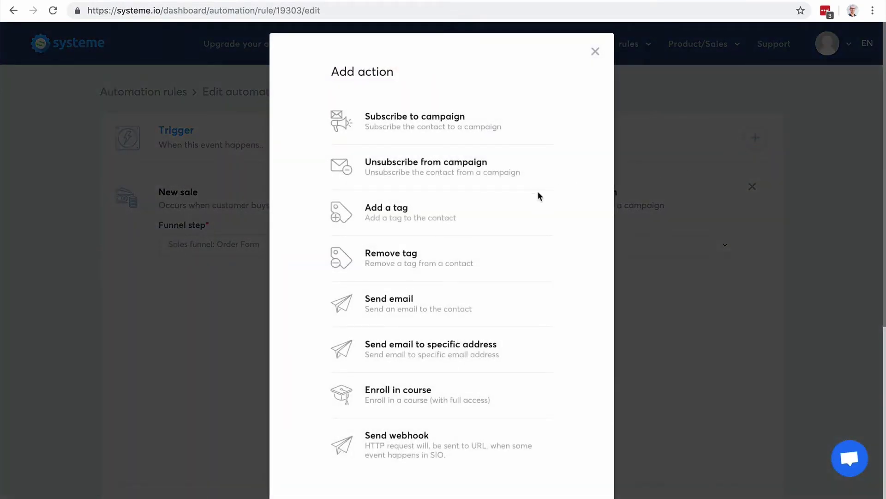
{"action": "left_click", "coordinate": [409, 300]}
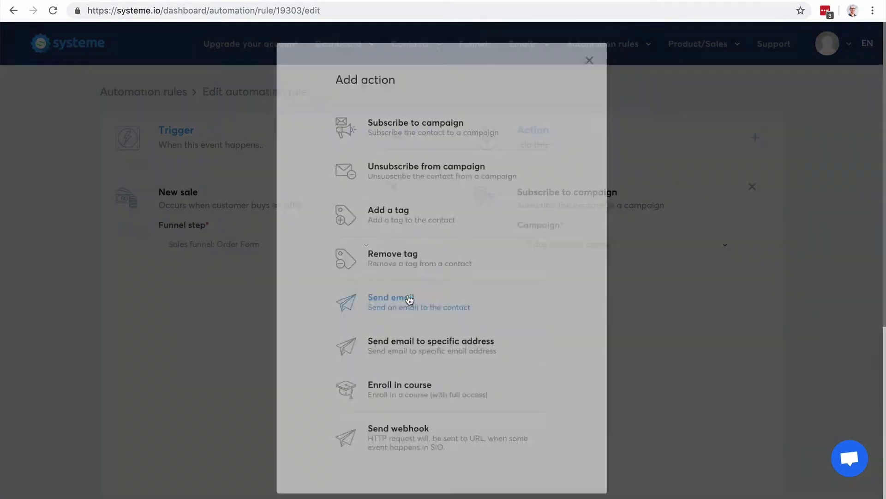
{"action": "left_click", "coordinate": [657, 250]}
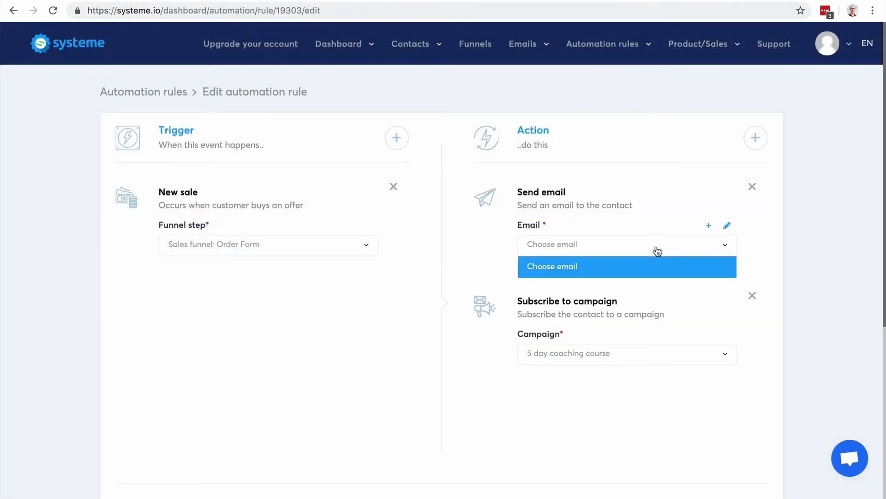
{"action": "left_click", "coordinate": [771, 259]}
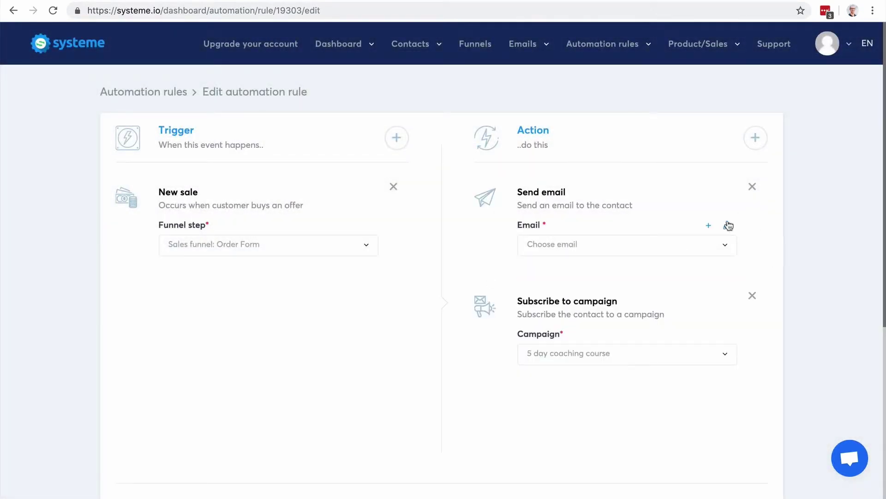
{"action": "left_click", "coordinate": [752, 186]}
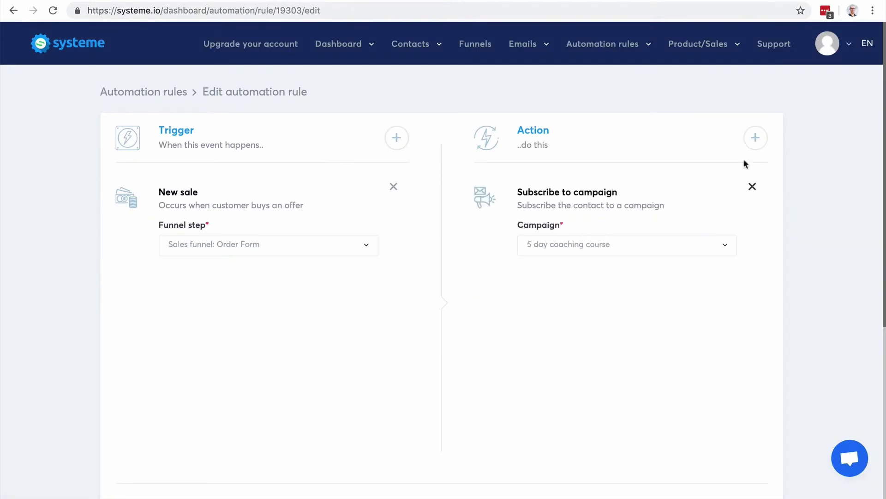
- Add and remove a Send email to specific address action, then save the rule
{"action": "left_click", "coordinate": [756, 138]}
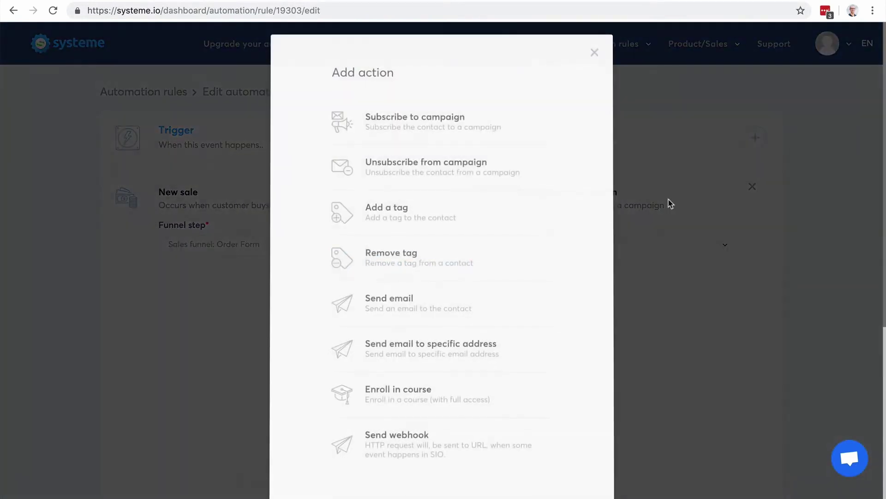
{"action": "left_click", "coordinate": [432, 353]}
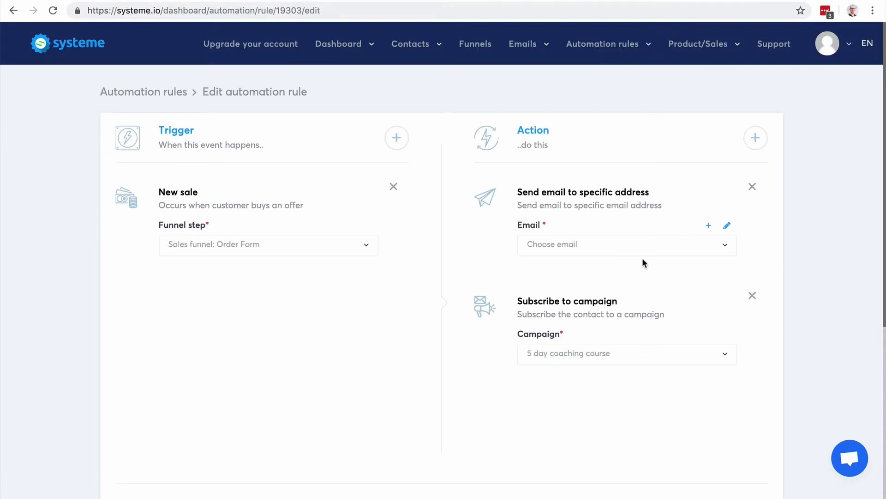
{"action": "left_click", "coordinate": [752, 187]}
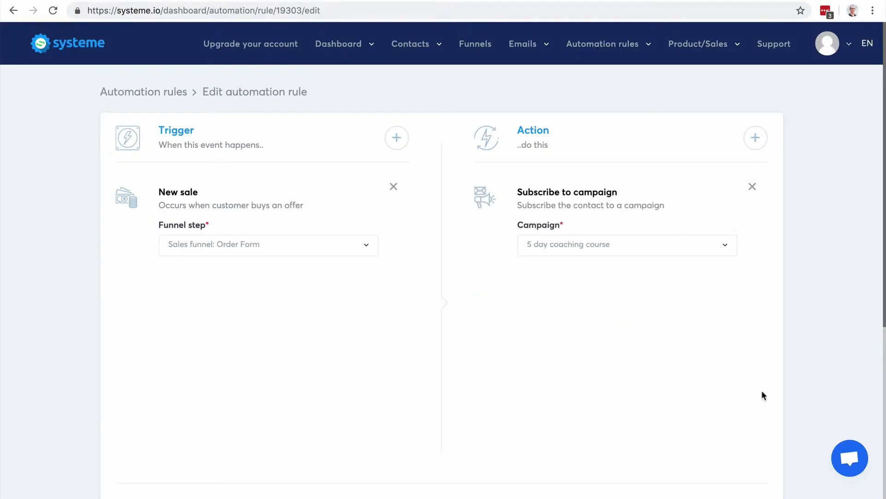
{"action": "scroll", "coordinate": [762, 390], "scroll_direction": "down", "scroll_amount": 2}
{"action": "left_click", "coordinate": [732, 457]}
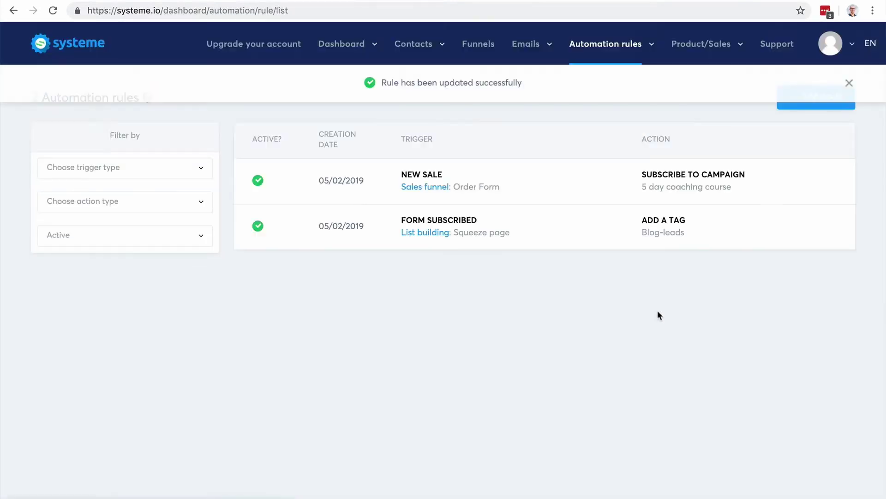
- Create a workflow named 'Test' from the Workflows list and open it in the builder
{"action": "mouse_move", "coordinate": [605, 47]}
{"action": "left_click", "coordinate": [600, 87]}
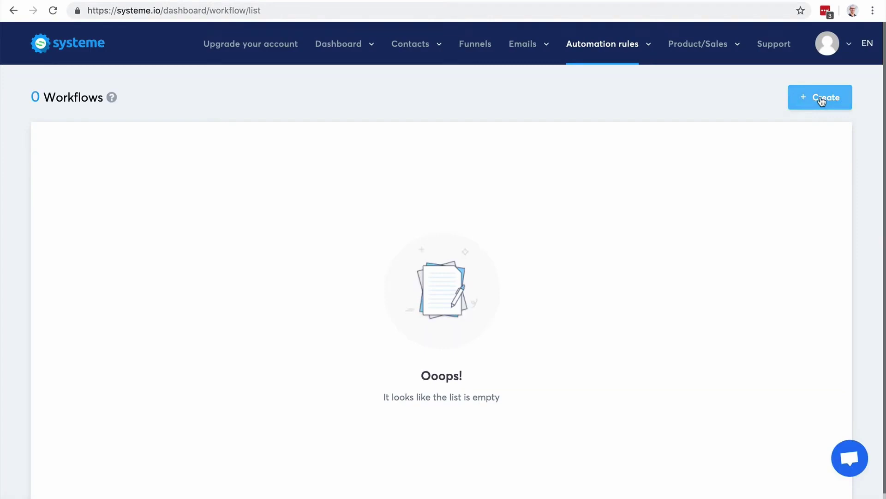
{"action": "left_click", "coordinate": [822, 99]}
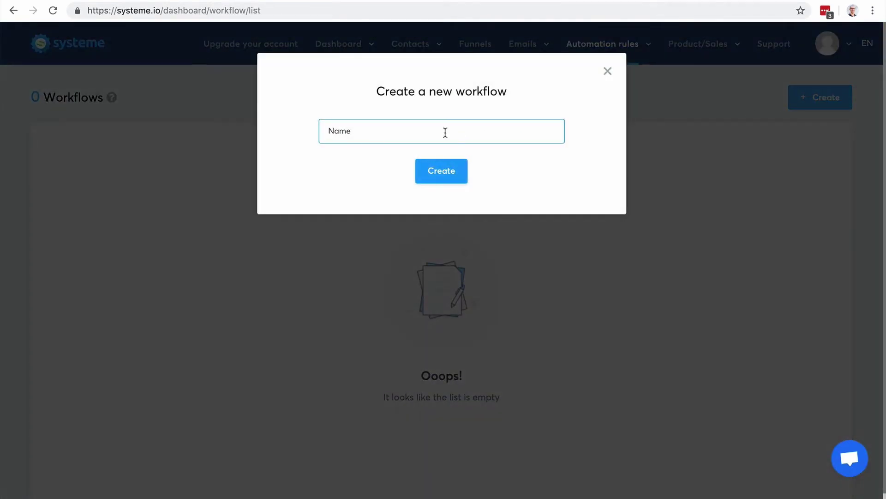
{"action": "type", "text": "Test"}
{"action": "key", "text": "BackSpace"}
{"action": "key", "text": "BackSpace"}
{"action": "key", "text": "BackSpace"}
{"action": "key", "text": "BackSpace"}
{"action": "type", "text": "Test"}
{"action": "left_click", "coordinate": [447, 172]}
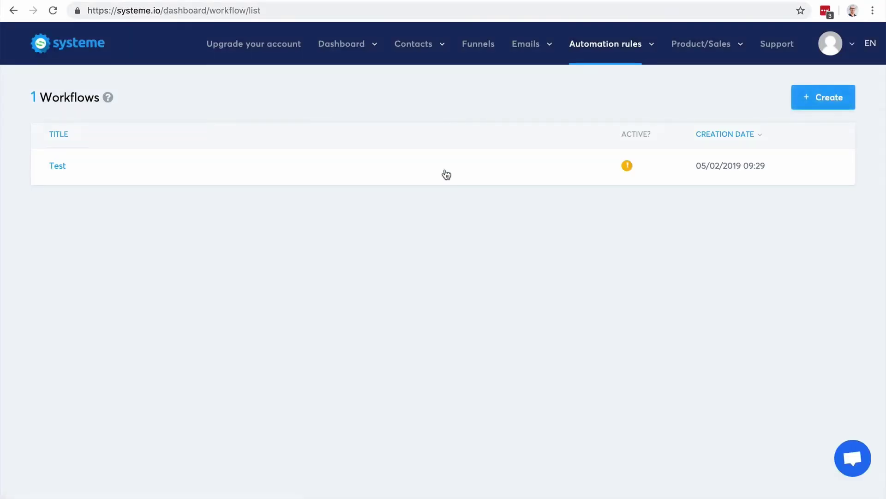
{"action": "left_click", "coordinate": [58, 167]}
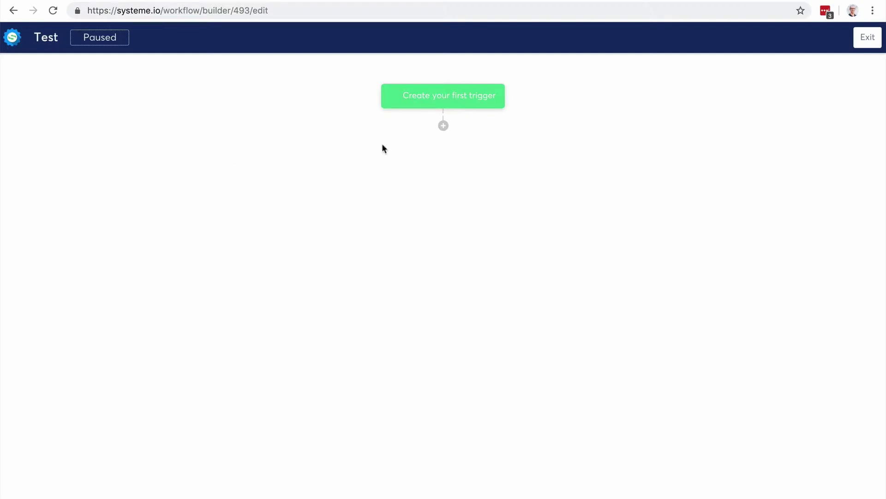
- Create the workflow's first trigger as New sale on the Order Form funnel step
{"action": "left_click", "coordinate": [435, 96]}
{"action": "left_click", "coordinate": [437, 235]}
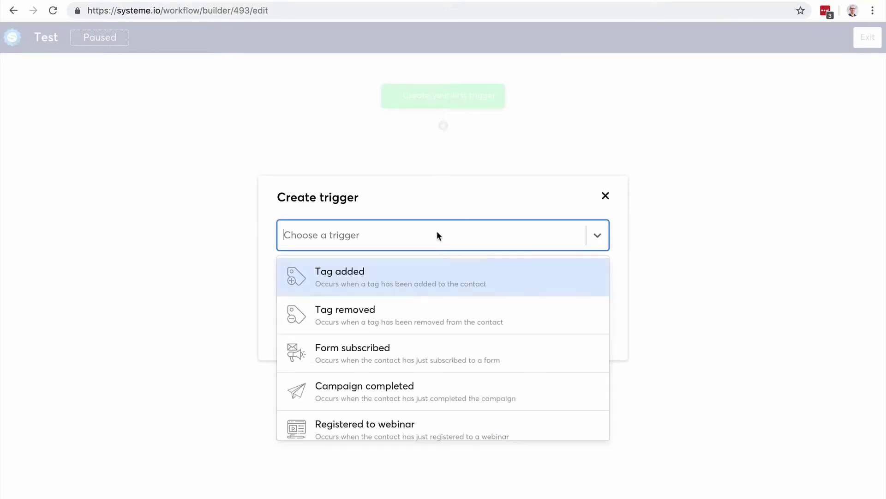
{"action": "scroll", "coordinate": [437, 299], "scroll_direction": "down", "scroll_amount": 2}
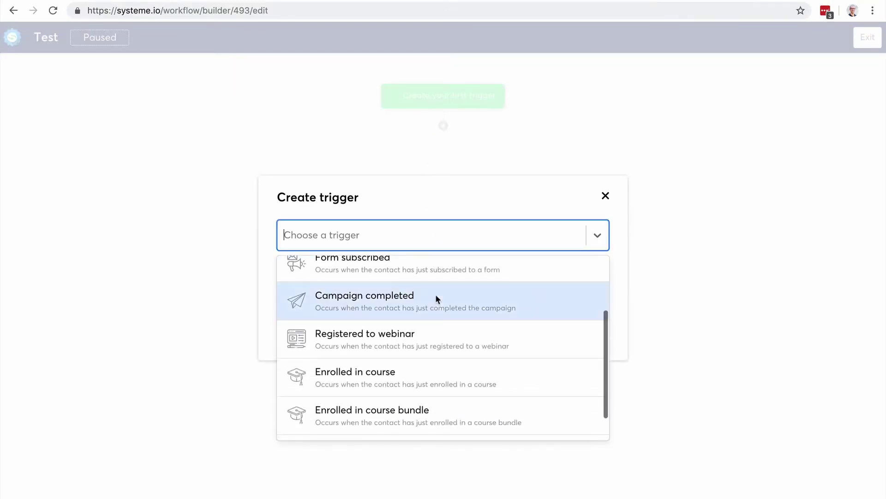
{"action": "left_click", "coordinate": [425, 272]}
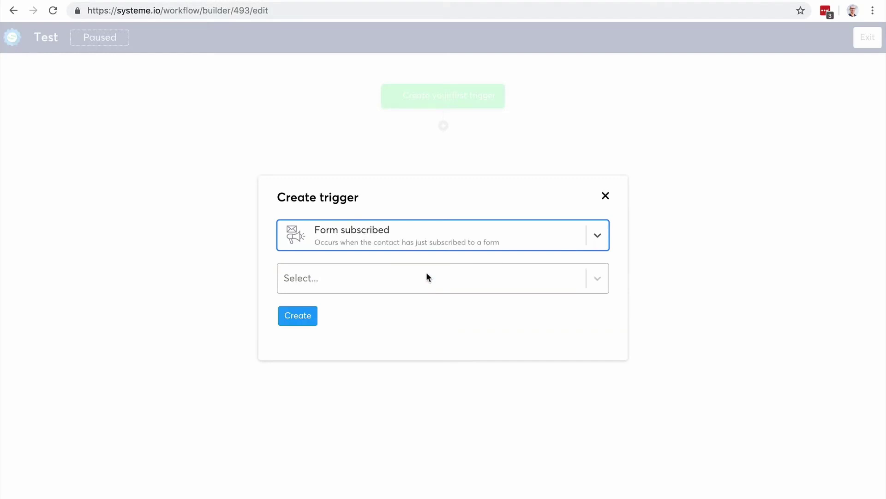
{"action": "left_click", "coordinate": [442, 234]}
{"action": "scroll", "coordinate": [437, 336], "scroll_direction": "down", "scroll_amount": 2}
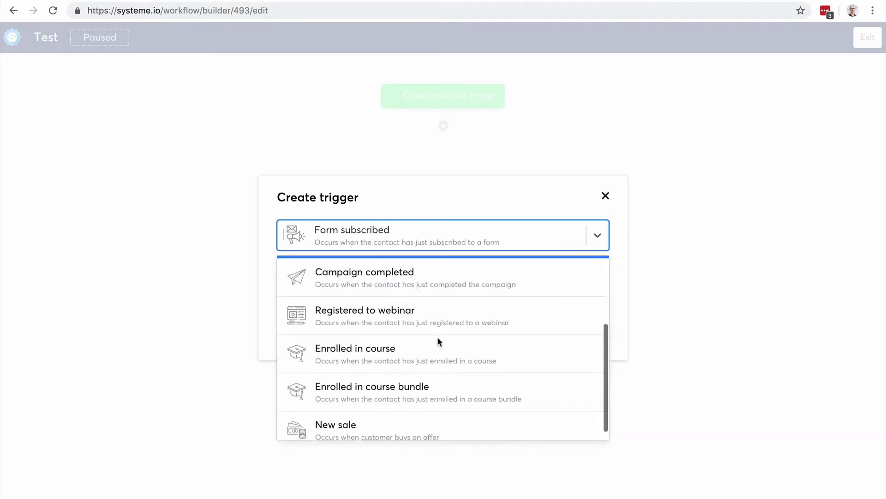
{"action": "left_click", "coordinate": [430, 421]}
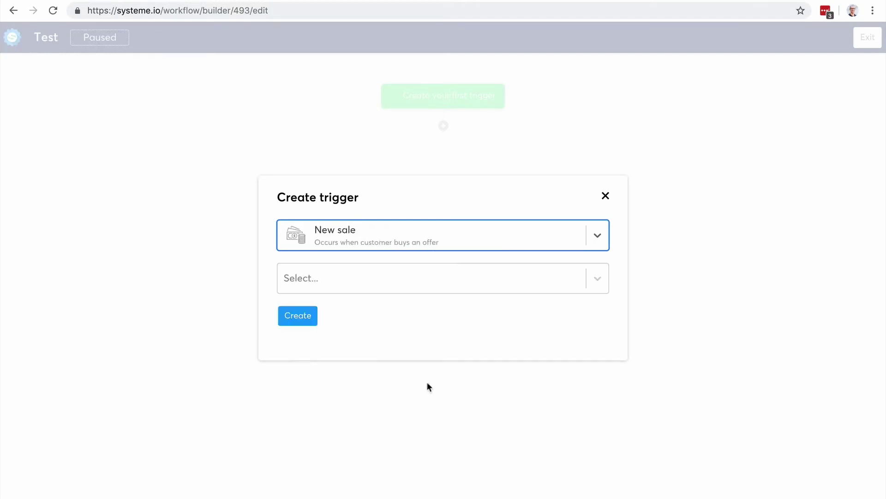
{"action": "left_click", "coordinate": [364, 278]}
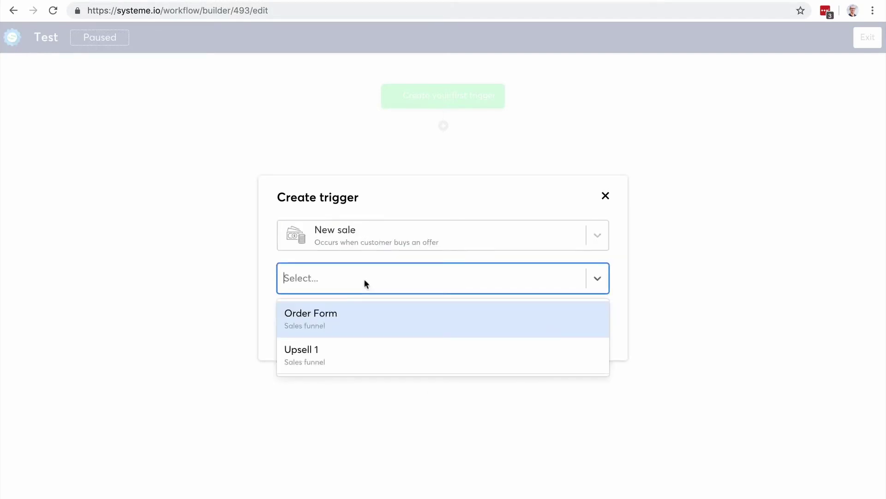
{"action": "left_click", "coordinate": [359, 317]}
{"action": "left_click", "coordinate": [297, 315]}
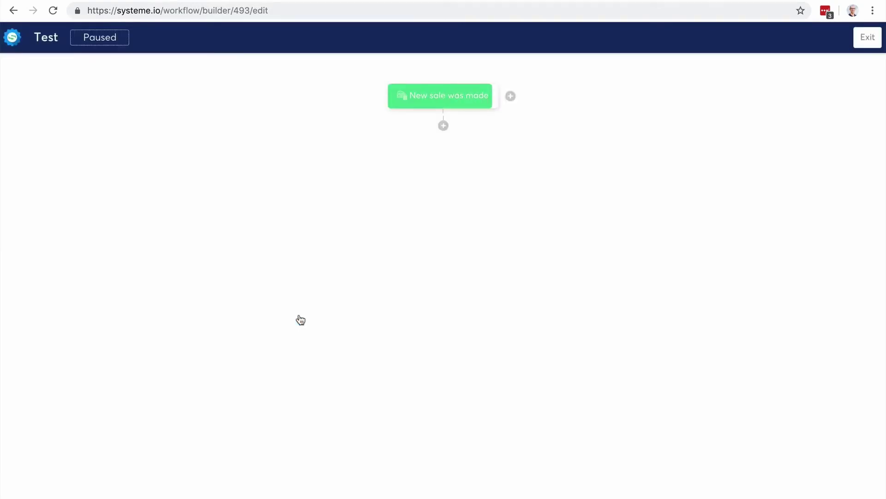
{"action": "left_click", "coordinate": [443, 125]}
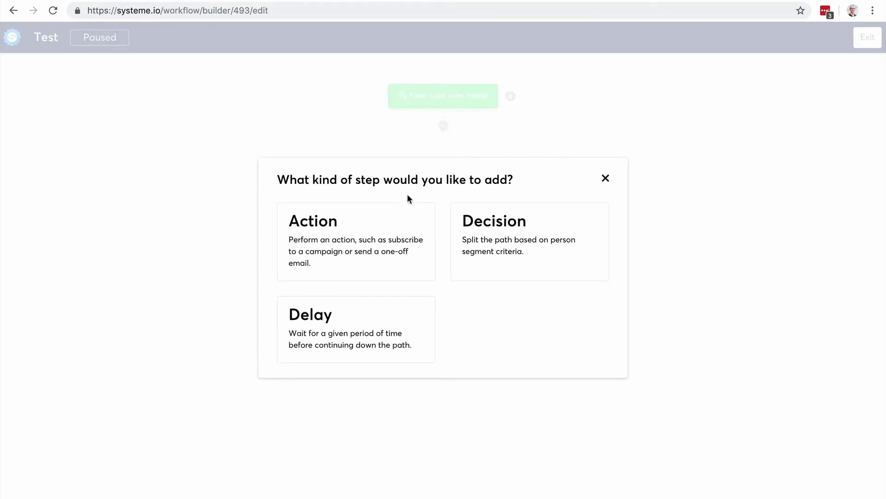
- Add a Delay step waiting 1 day after the trigger
{"action": "left_click", "coordinate": [362, 308]}
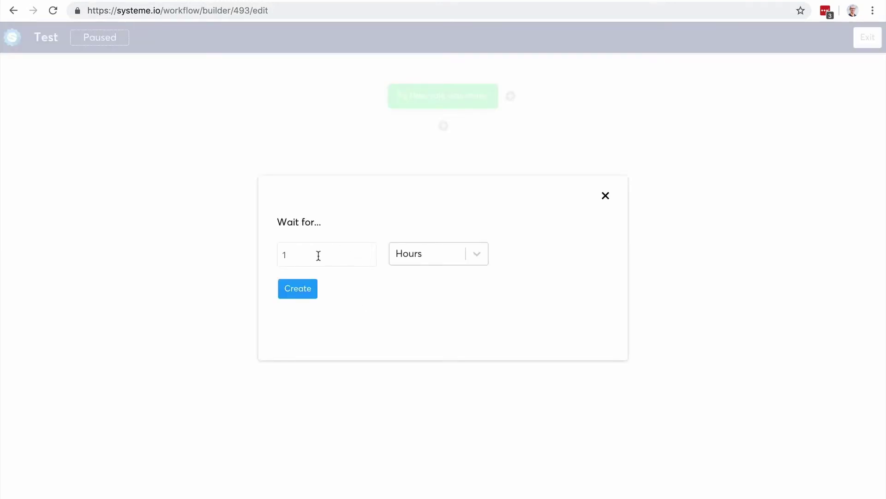
{"action": "left_click", "coordinate": [428, 253]}
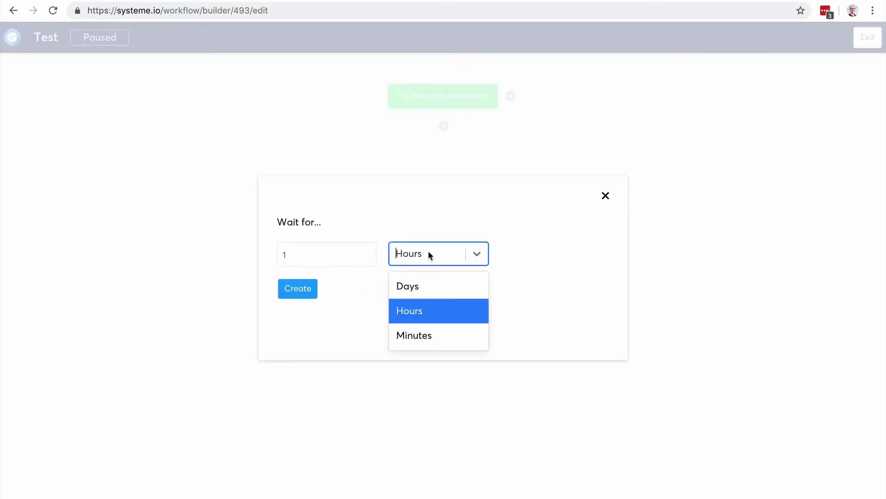
{"action": "left_click", "coordinate": [424, 286]}
{"action": "left_click", "coordinate": [298, 288]}
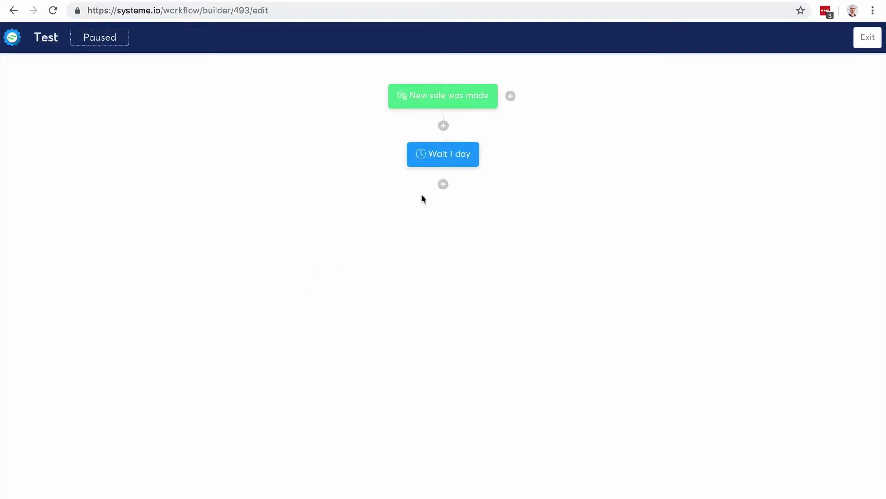
- Add a Decision step checking whether the contact is tagged with Blog-leads
{"action": "left_click", "coordinate": [443, 185]}
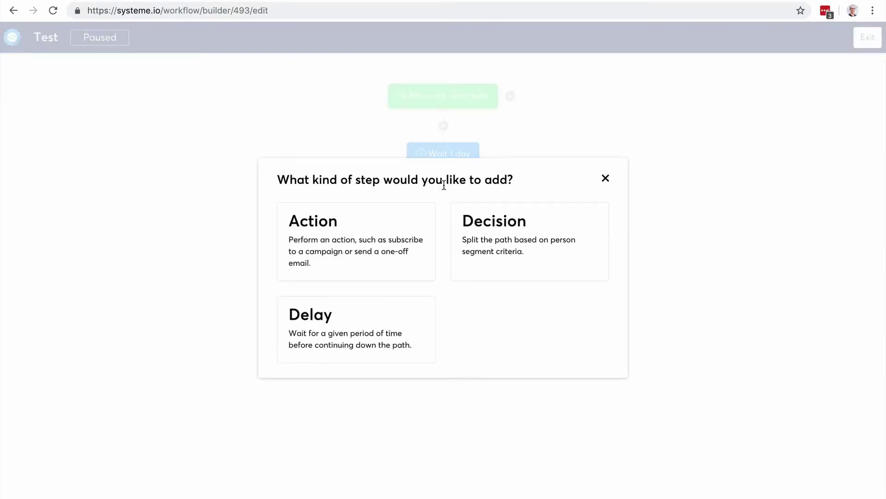
{"action": "left_click", "coordinate": [485, 248]}
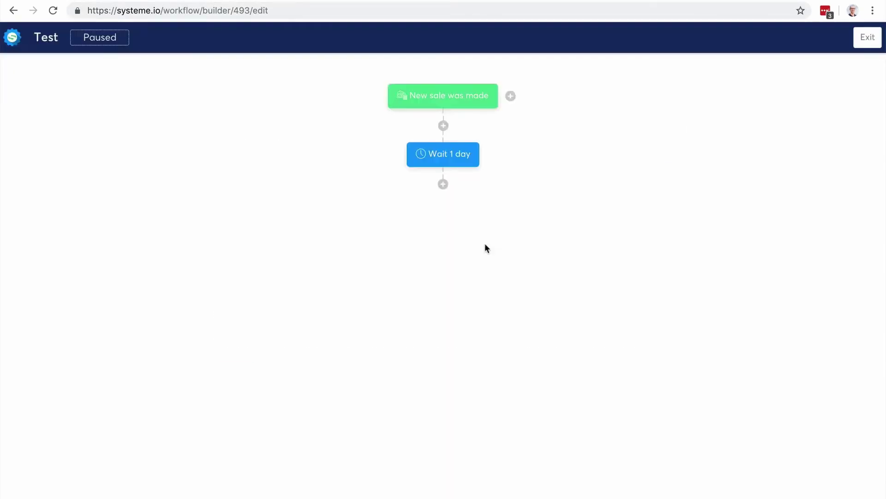
{"action": "left_click", "coordinate": [340, 195]}
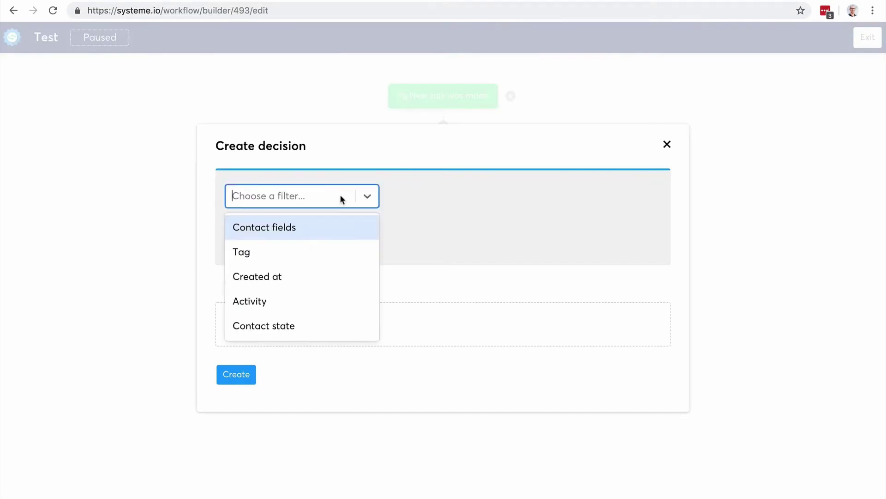
{"action": "left_click", "coordinate": [292, 249]}
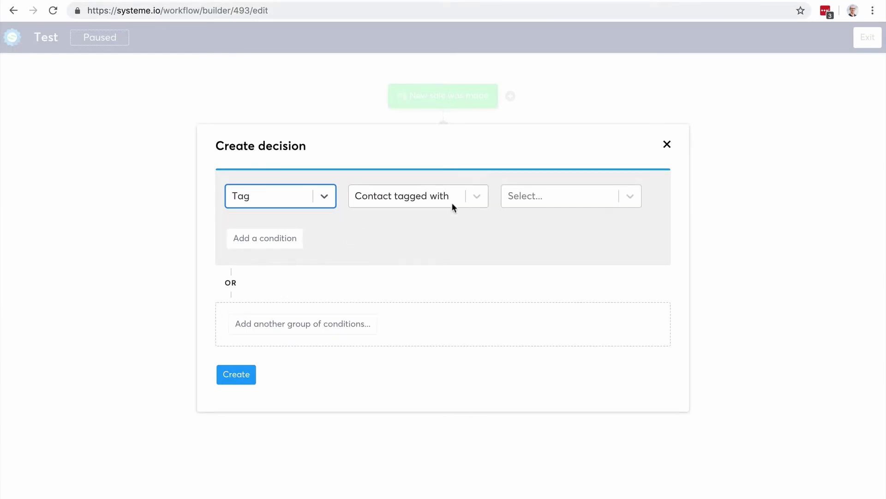
{"action": "left_click", "coordinate": [557, 197]}
{"action": "left_click", "coordinate": [557, 228]}
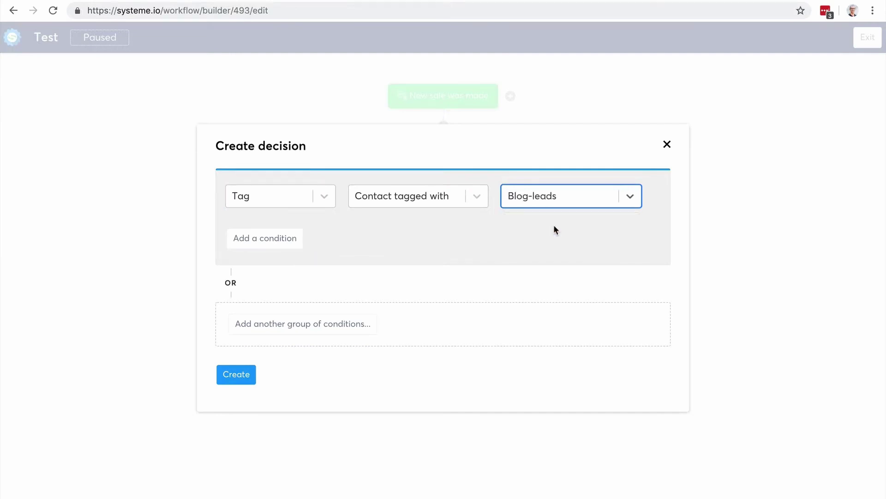
{"action": "left_click", "coordinate": [236, 375]}
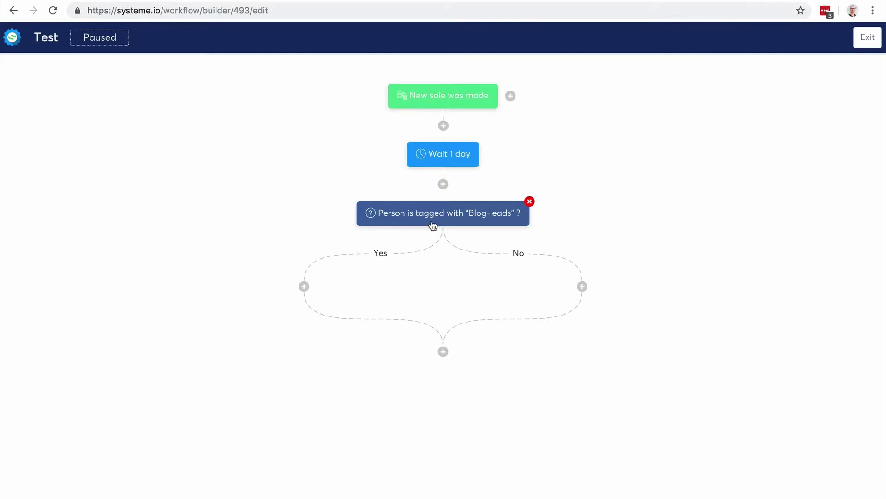
- Replace the New sale trigger with Form subscribed on 'Optin form' and update it
{"action": "left_click", "coordinate": [447, 94]}
{"action": "left_click", "coordinate": [405, 230]}
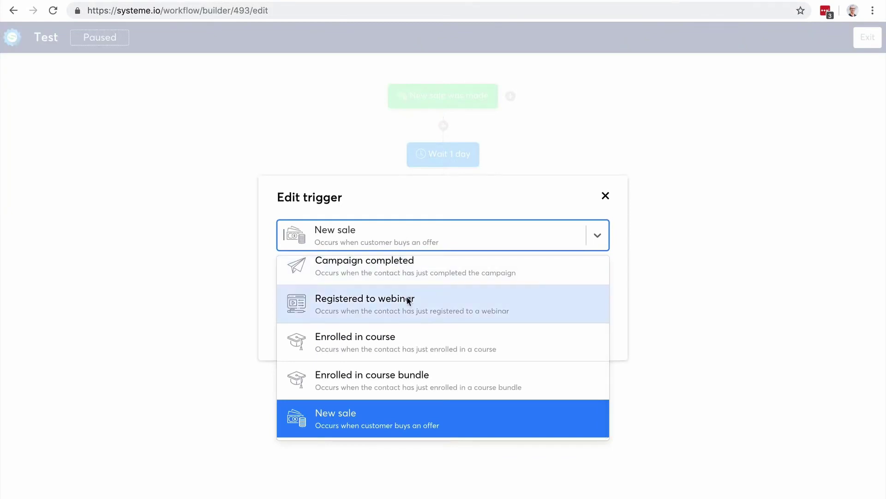
{"action": "scroll", "coordinate": [407, 296], "scroll_direction": "up", "scroll_amount": 4}
{"action": "scroll", "coordinate": [406, 300], "scroll_direction": "down", "scroll_amount": 1}
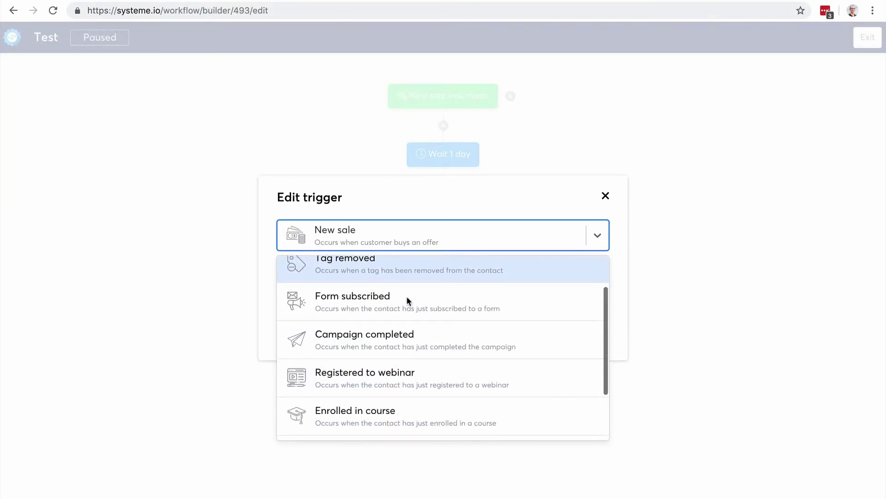
{"action": "left_click", "coordinate": [406, 300]}
{"action": "left_click", "coordinate": [387, 287]}
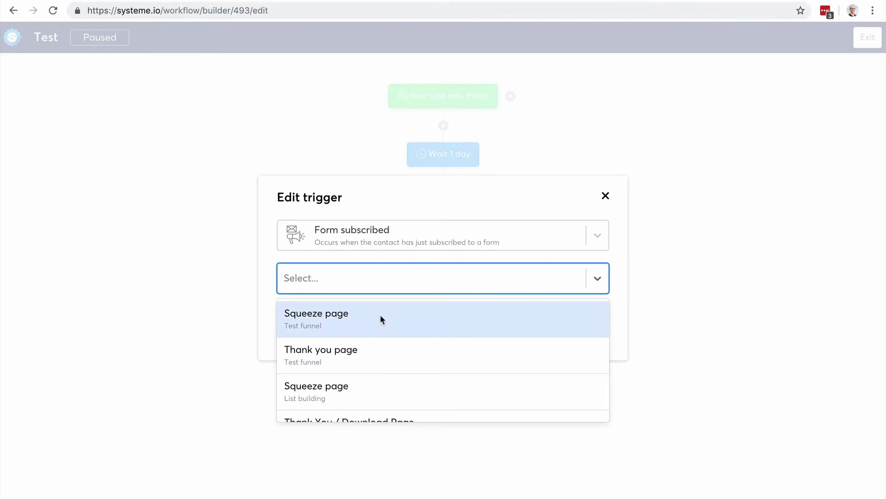
{"action": "scroll", "coordinate": [381, 318], "scroll_direction": "down", "scroll_amount": 3}
{"action": "left_click", "coordinate": [356, 326]}
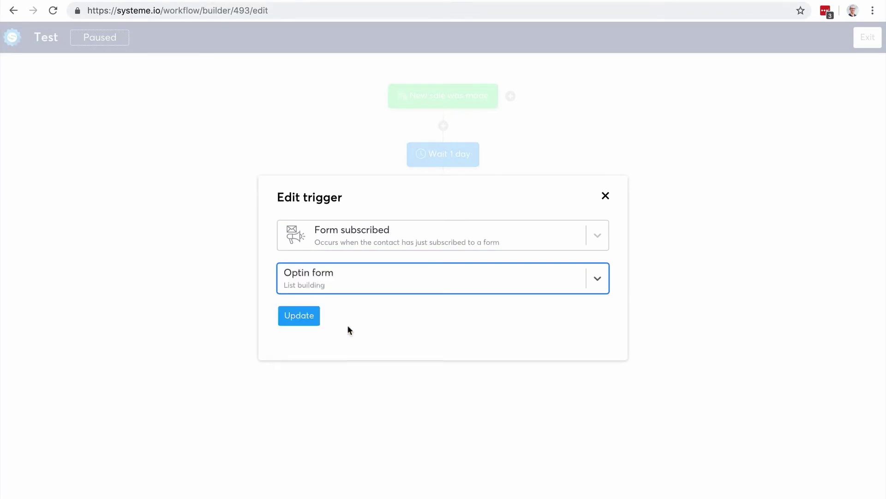
{"action": "left_click", "coordinate": [299, 318]}
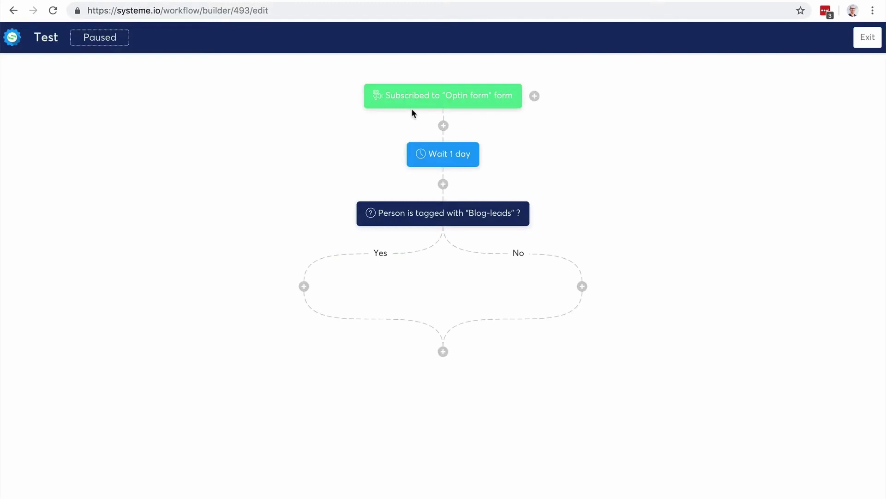
- Insert a 'Subscribe to campaign' action for '5 day coaching course' between the Optin form trigger and the wait
{"action": "mouse_move", "coordinate": [411, 99]}
{"action": "left_click", "coordinate": [444, 125]}
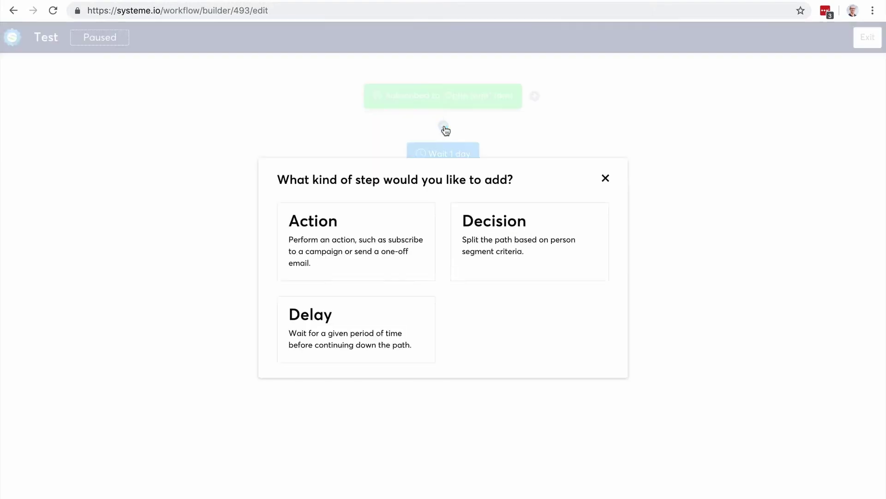
{"action": "left_click", "coordinate": [350, 227]}
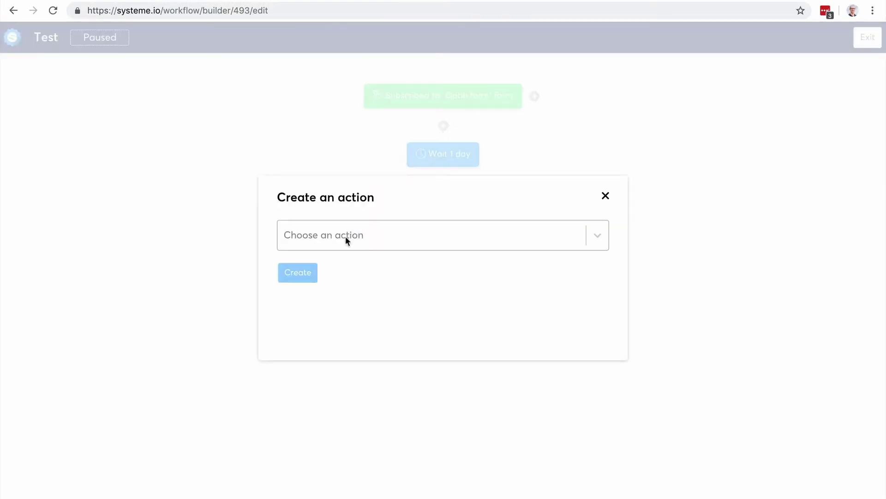
{"action": "left_click", "coordinate": [346, 238]}
{"action": "scroll", "coordinate": [387, 306], "scroll_direction": "down", "scroll_amount": 2}
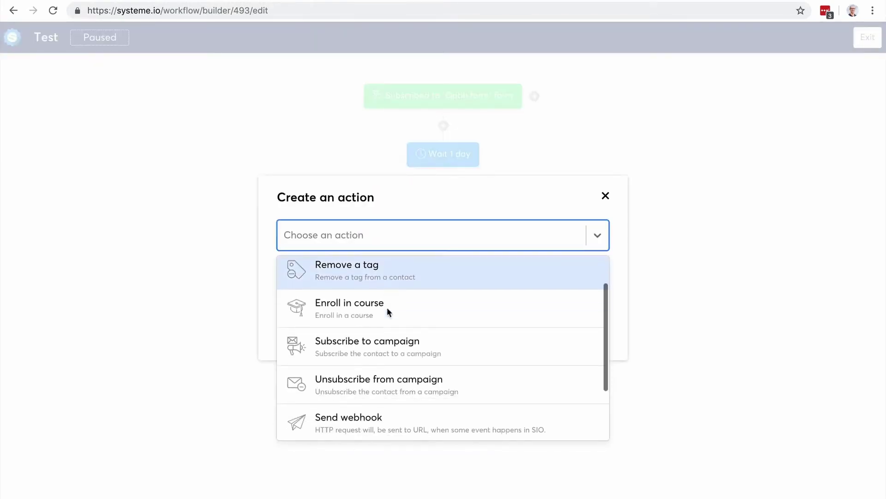
{"action": "left_click", "coordinate": [381, 314]}
{"action": "left_click", "coordinate": [384, 274]}
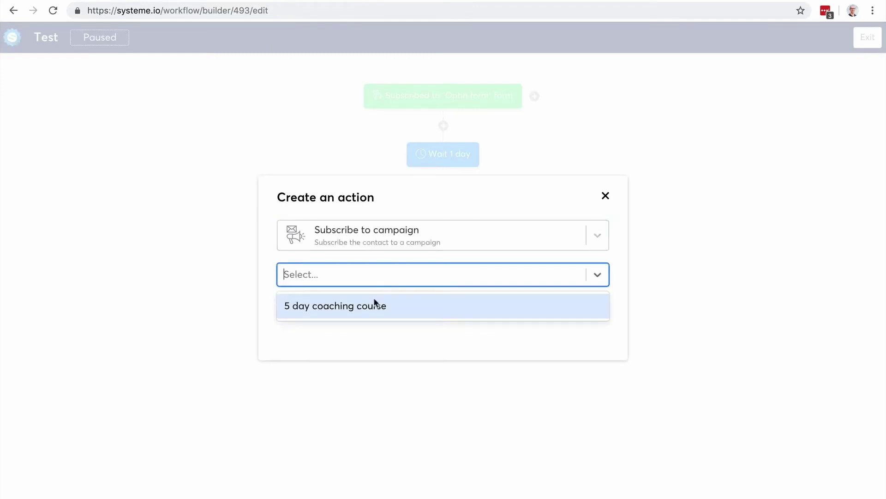
{"action": "left_click", "coordinate": [355, 299]}
{"action": "left_click", "coordinate": [298, 308]}
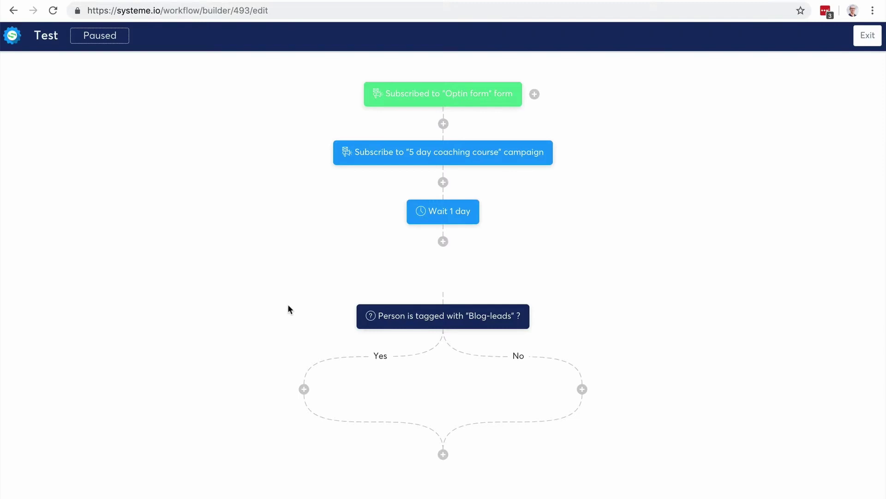
{"action": "mouse_move", "coordinate": [431, 210]}
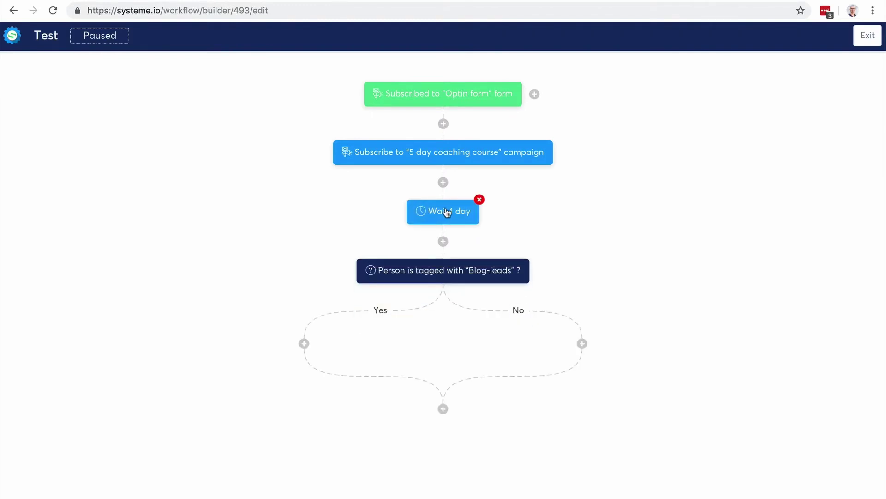
{"action": "mouse_move", "coordinate": [445, 273]}
- Create the ProductA-Customer tag under Contacts > Tags, then go back to the Workflows list
{"action": "left_click", "coordinate": [864, 39]}
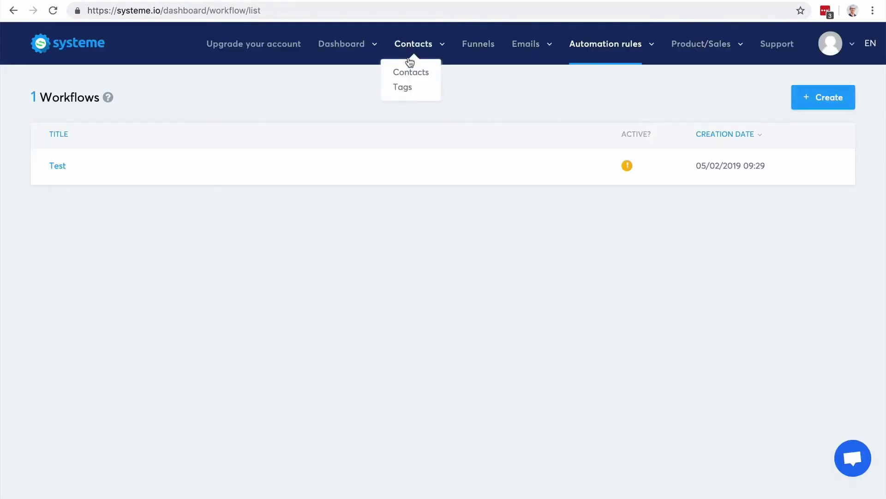
{"action": "left_click", "coordinate": [402, 88]}
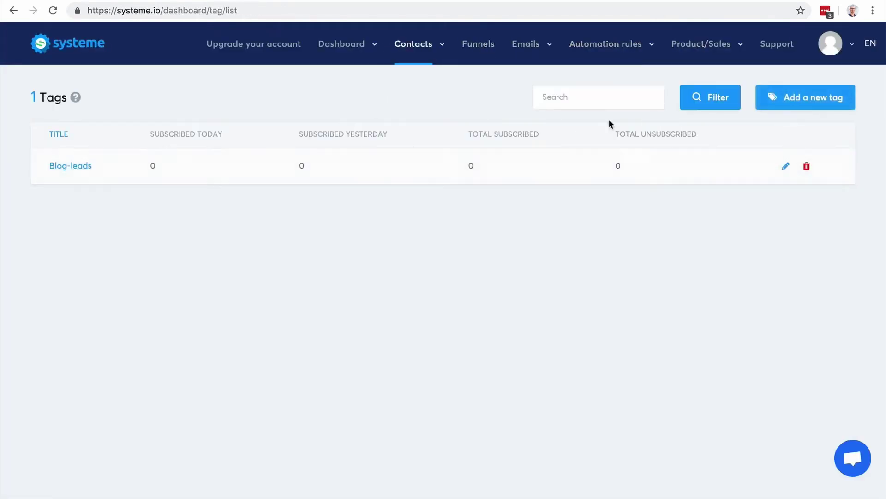
{"action": "left_click", "coordinate": [789, 98]}
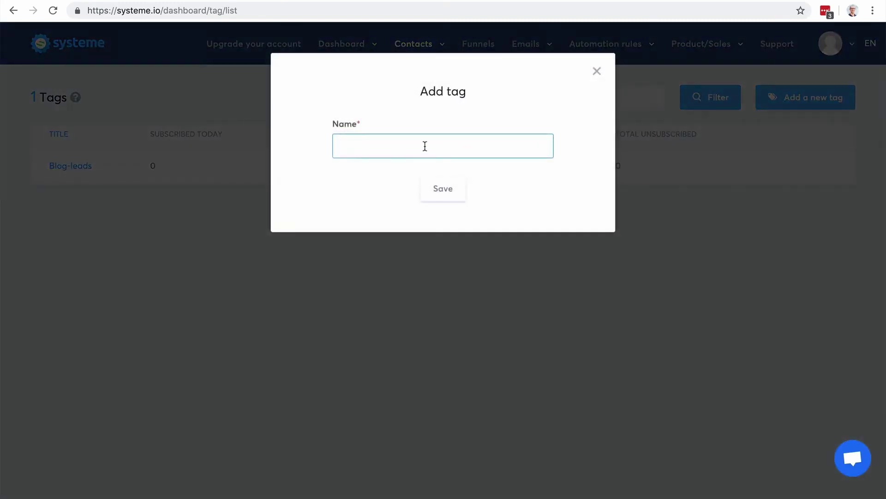
{"action": "type", "text": "Pro"}
{"action": "type", "text": "duct1-"}
{"action": "type", "text": "A"}
{"action": "type", "text": "-Customer"}
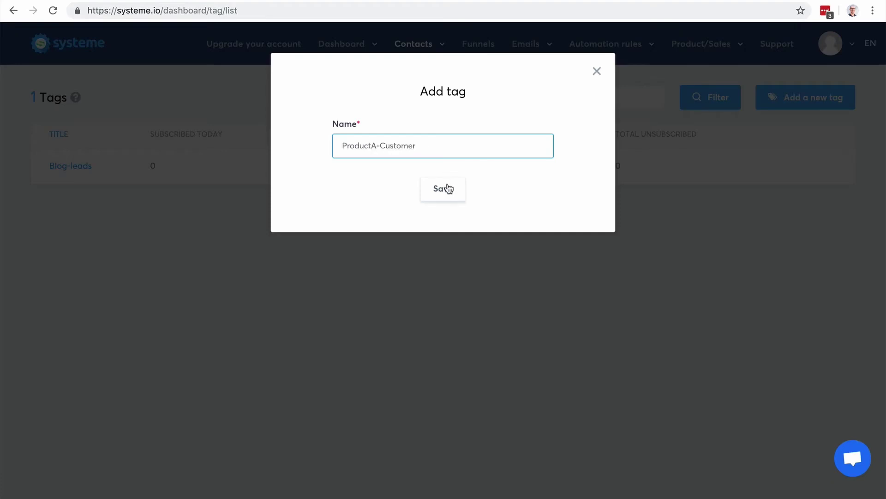
{"action": "left_click", "coordinate": [448, 188]}
{"action": "mouse_move", "coordinate": [630, 48]}
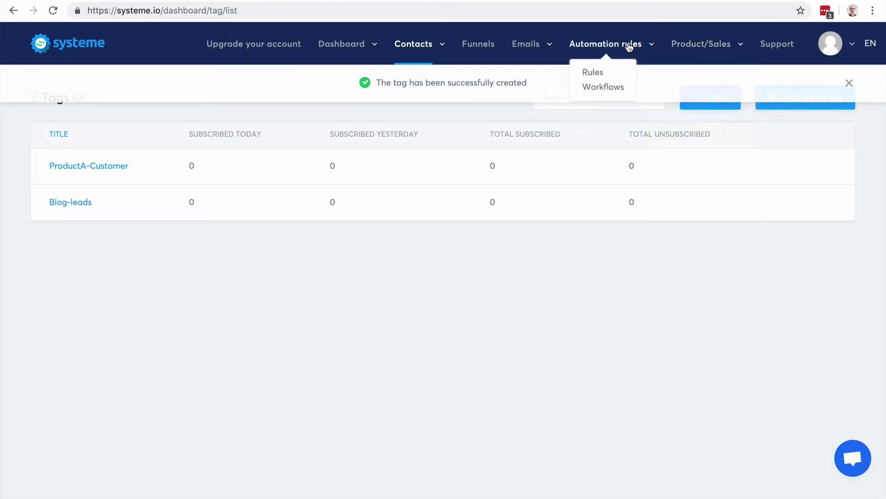
{"action": "left_click", "coordinate": [605, 89]}
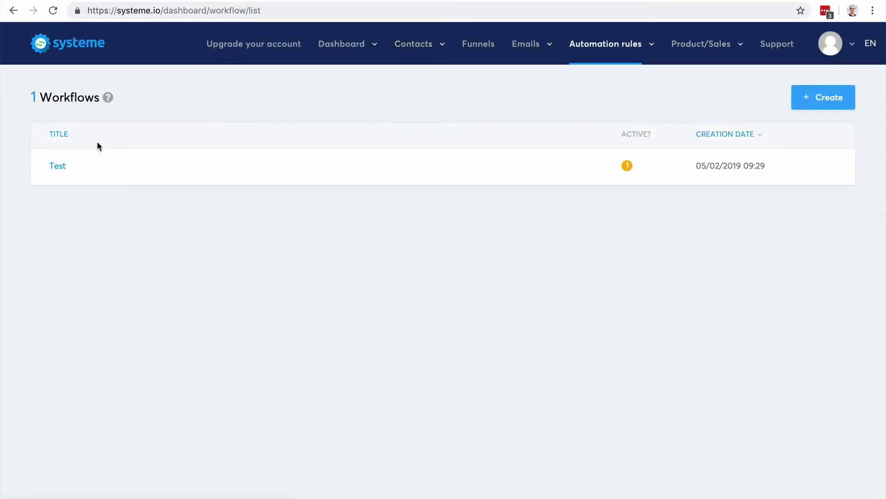
- In the Test workflow, keep the wait at 1 day and switch the condition to the ProductA-Customer tag
{"action": "left_click", "coordinate": [57, 168]}
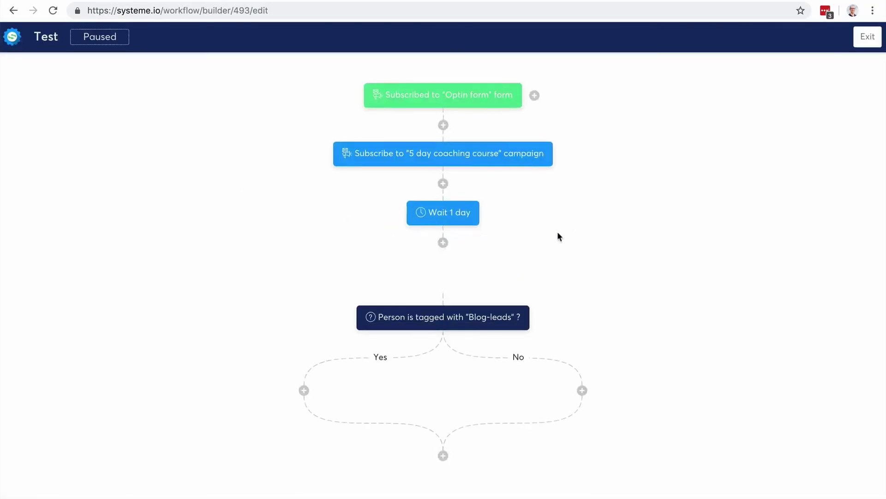
{"action": "scroll", "coordinate": [557, 237], "scroll_direction": "down", "scroll_amount": 3}
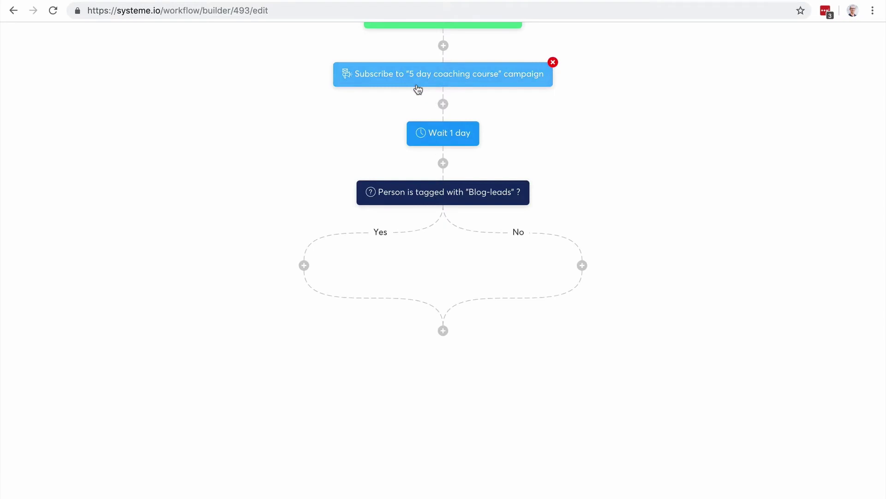
{"action": "left_click", "coordinate": [438, 136]}
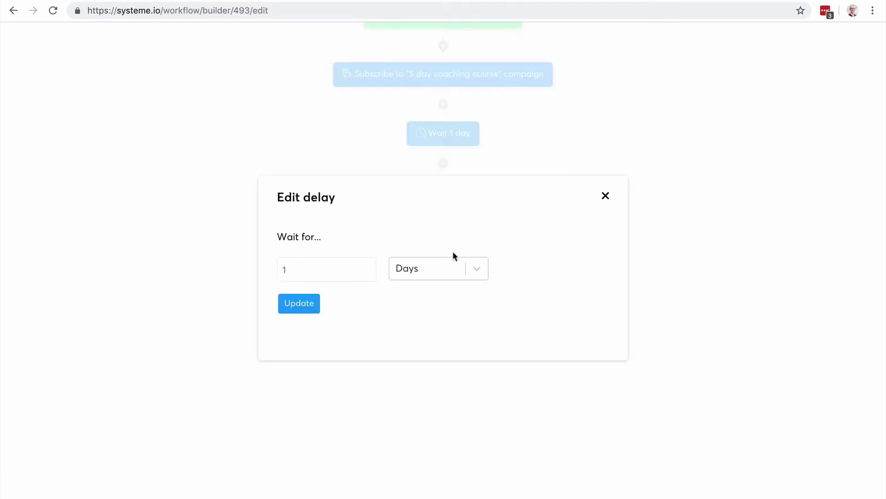
{"action": "left_click", "coordinate": [317, 268]}
{"action": "left_click_drag", "start_coordinate": [307, 268], "coordinate": [280, 268]}
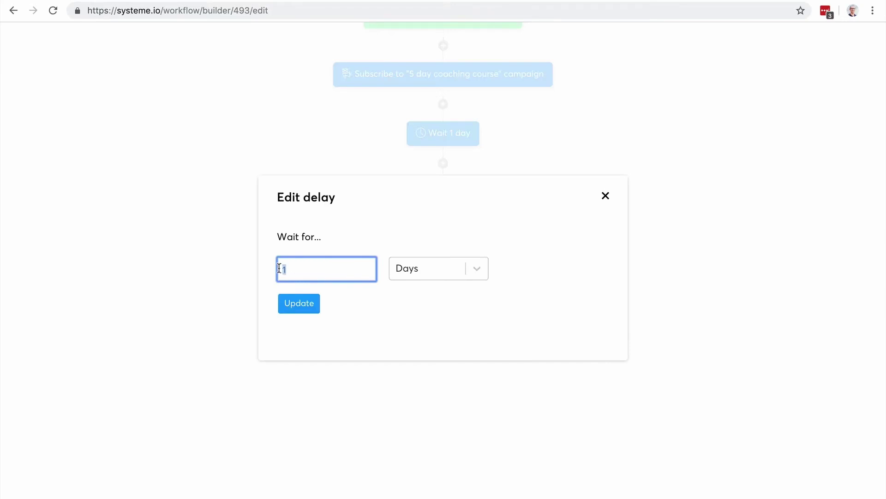
{"action": "left_click", "coordinate": [308, 304]}
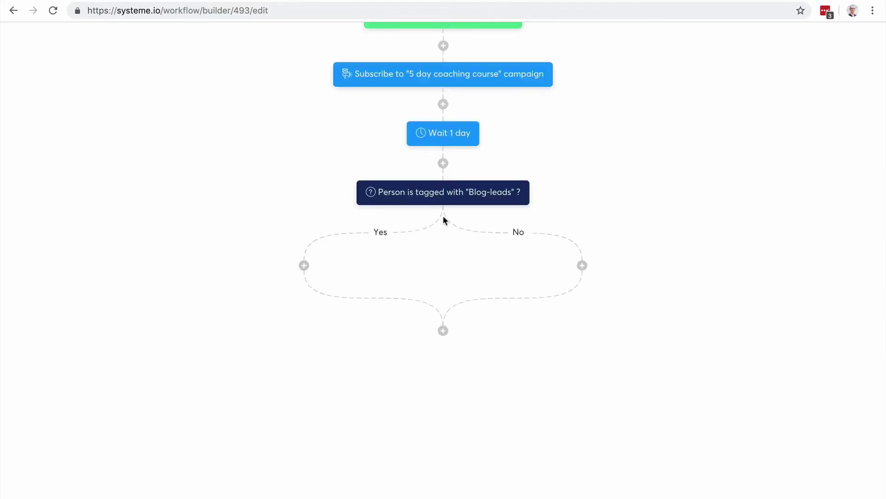
{"action": "left_click", "coordinate": [450, 195]}
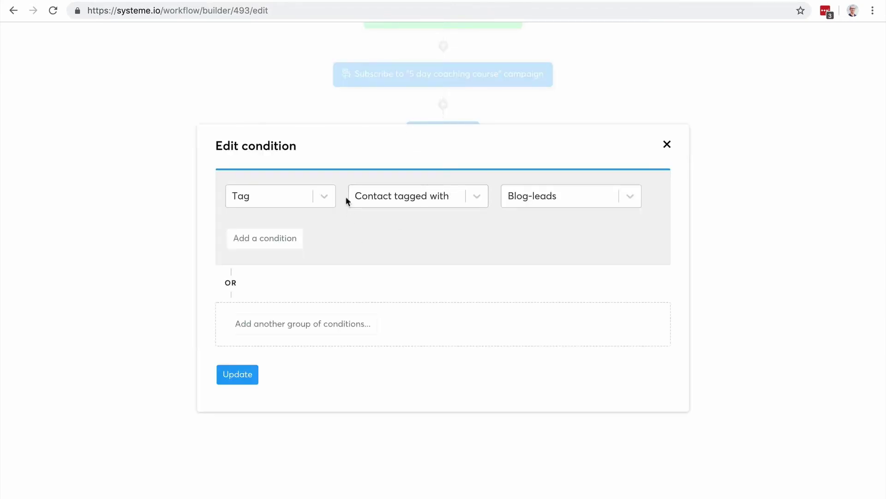
{"action": "left_click", "coordinate": [552, 197]}
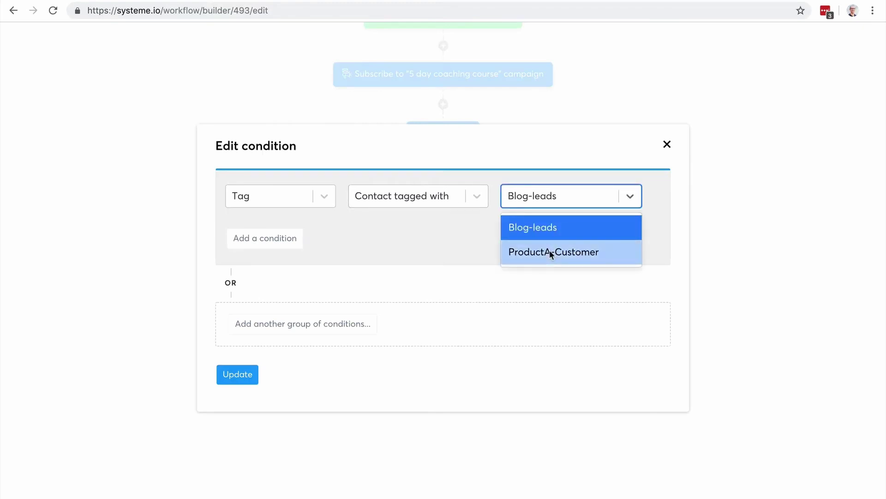
{"action": "left_click", "coordinate": [524, 250]}
{"action": "left_click", "coordinate": [239, 378]}
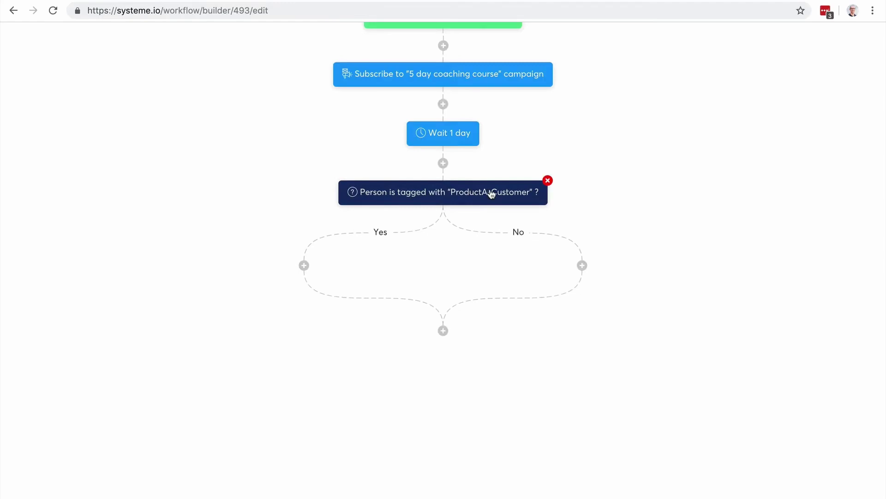
- Add an 'Unsubscribe from campaign' action for '5 day coaching course' on the Yes branch
{"action": "left_click", "coordinate": [305, 267]}
{"action": "left_click", "coordinate": [358, 258]}
{"action": "left_click", "coordinate": [404, 230]}
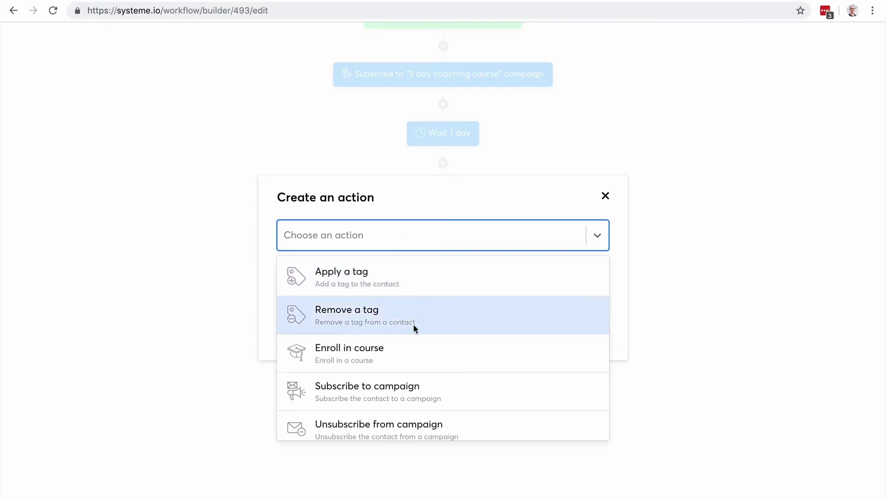
{"action": "scroll", "coordinate": [429, 363], "scroll_direction": "down", "scroll_amount": 1}
{"action": "left_click", "coordinate": [408, 378]}
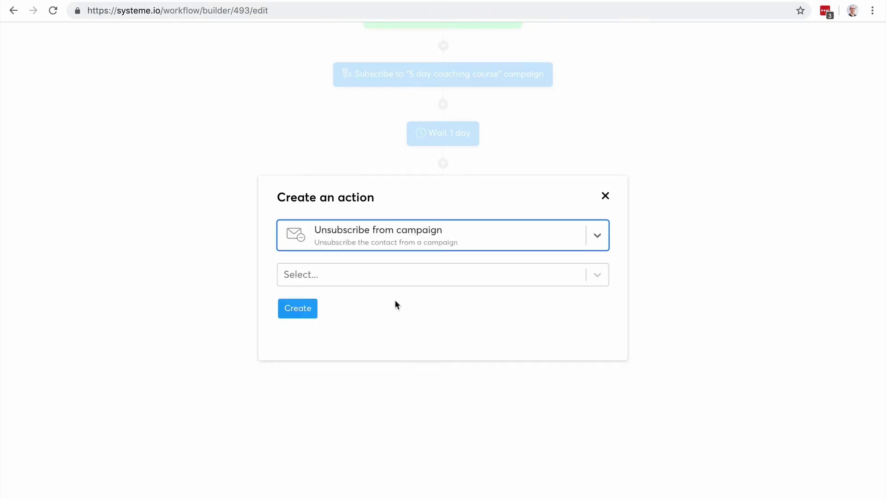
{"action": "left_click", "coordinate": [386, 275]}
{"action": "left_click", "coordinate": [382, 307]}
{"action": "left_click", "coordinate": [307, 309]}
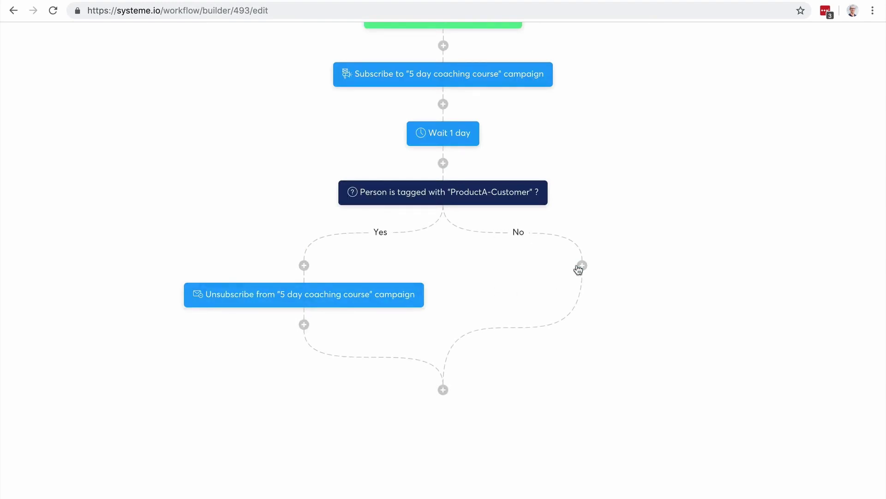
{"action": "scroll", "coordinate": [582, 291], "scroll_direction": "up", "scroll_amount": 3}
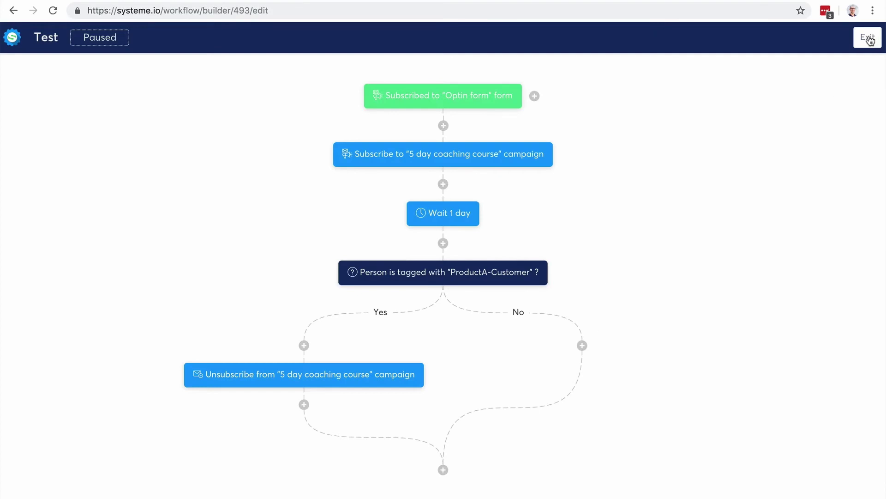
- Leave the workflow builder and start a new rule under Automation rules > Rules
{"action": "left_click", "coordinate": [870, 41]}
{"action": "mouse_move", "coordinate": [626, 52]}
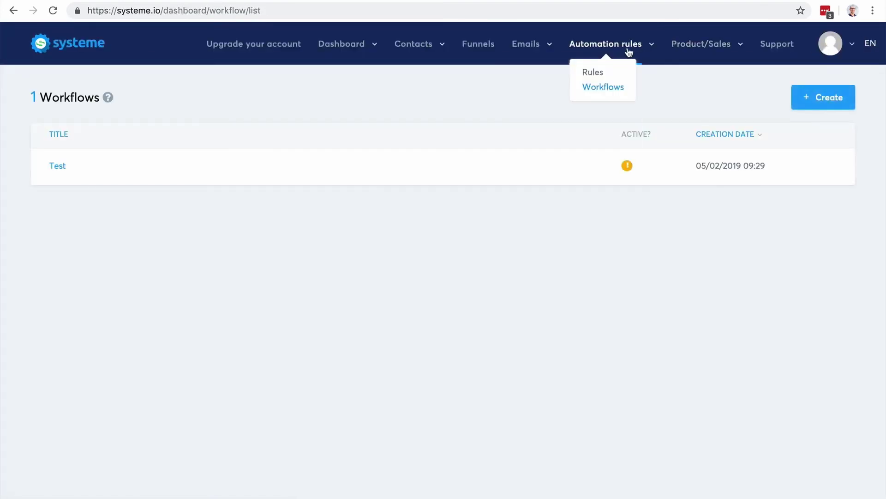
{"action": "left_click", "coordinate": [595, 74]}
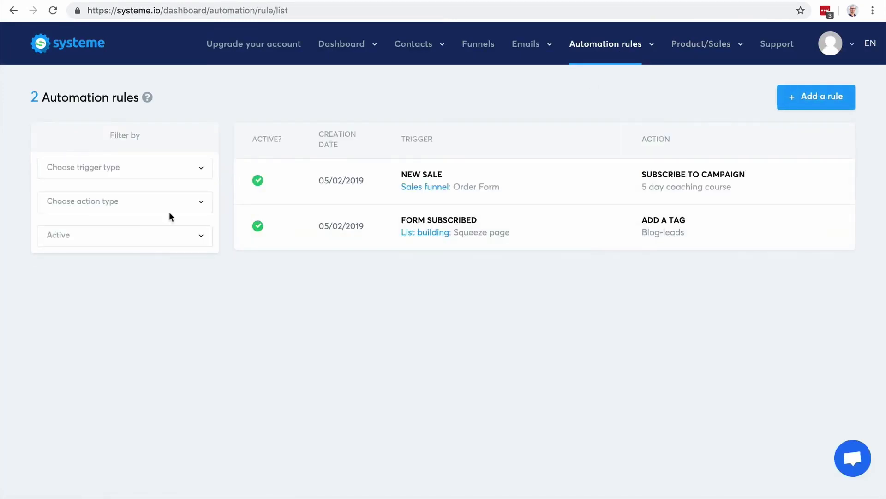
{"action": "left_click", "coordinate": [794, 104]}
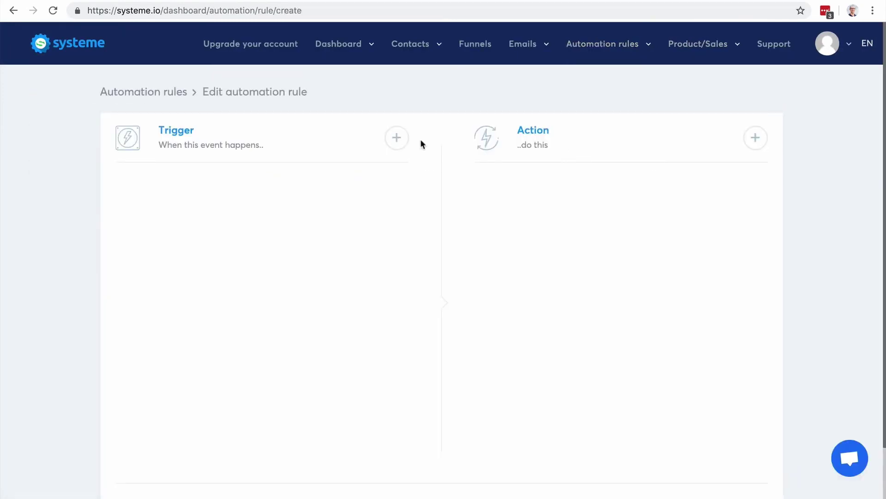
- Set the rule trigger to New sale on the 'Sales funnel: Order Form' step
{"action": "left_click", "coordinate": [388, 141]}
{"action": "scroll", "coordinate": [431, 284], "scroll_direction": "down", "scroll_amount": 1}
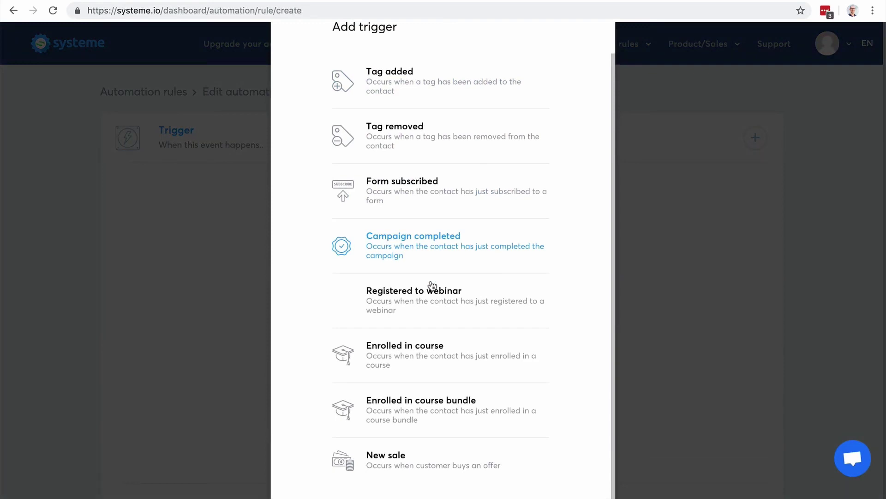
{"action": "scroll", "coordinate": [418, 323], "scroll_direction": "down", "scroll_amount": 1}
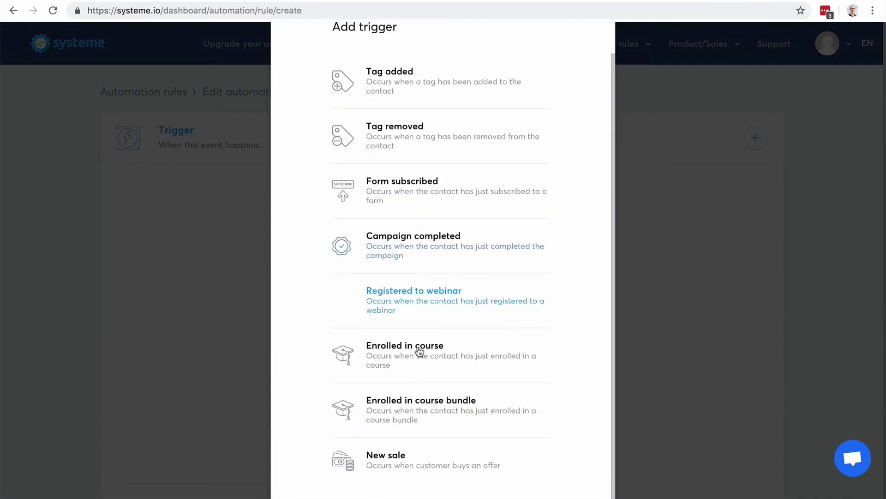
{"action": "left_click", "coordinate": [398, 455]}
{"action": "left_click", "coordinate": [250, 243]}
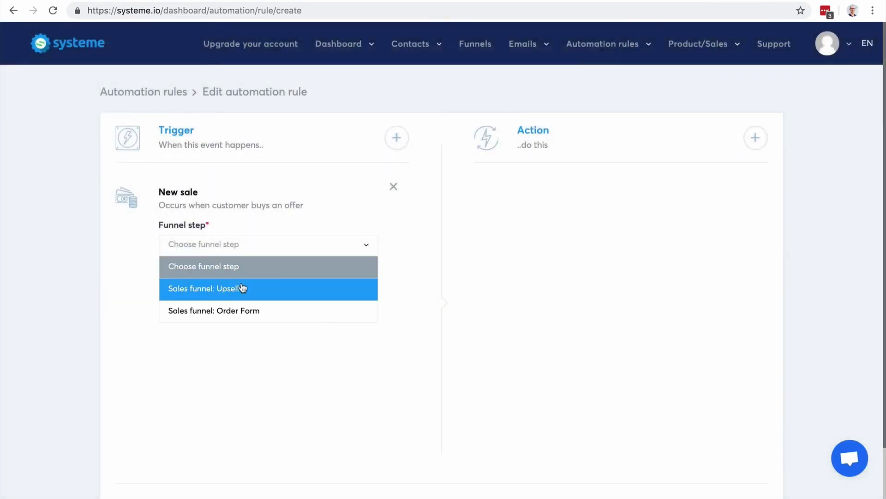
{"action": "left_click", "coordinate": [239, 310]}
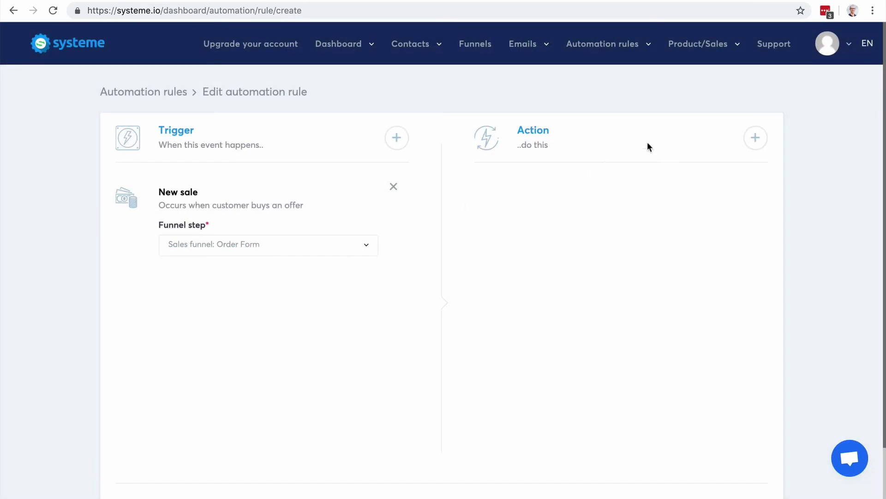
{"action": "left_click", "coordinate": [755, 137]}
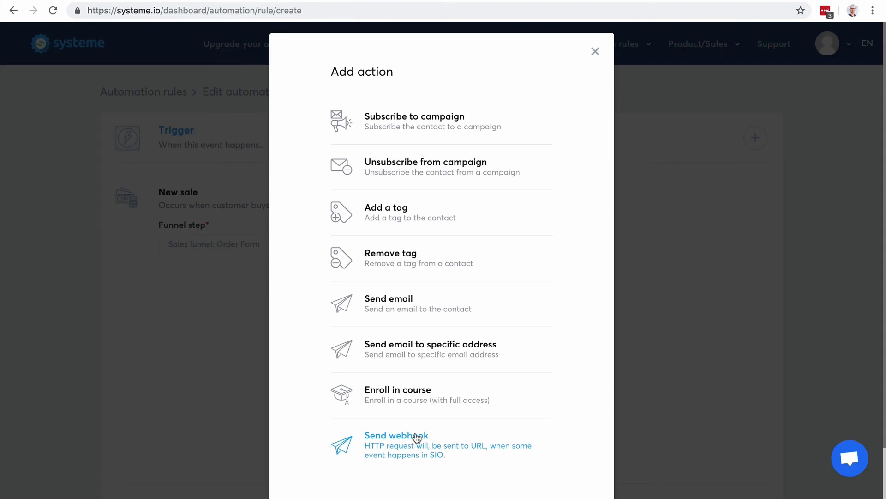
{"action": "left_click", "coordinate": [596, 51]}
{"action": "mouse_move", "coordinate": [597, 51]}
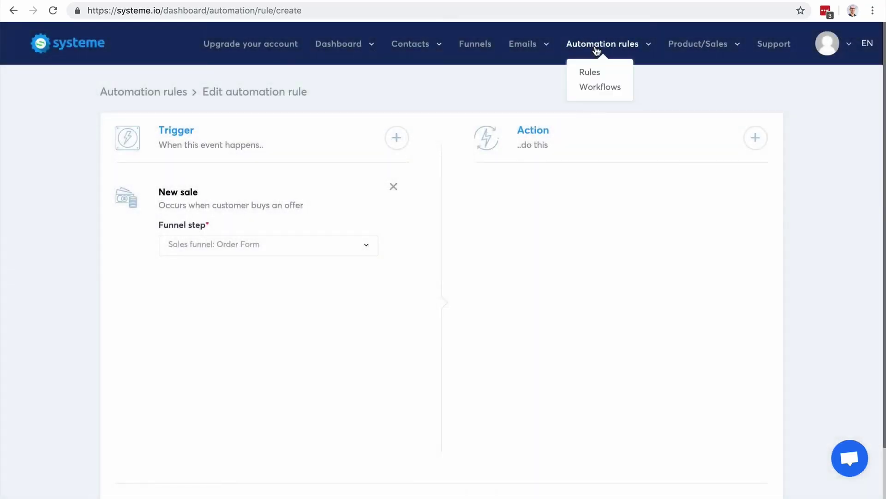